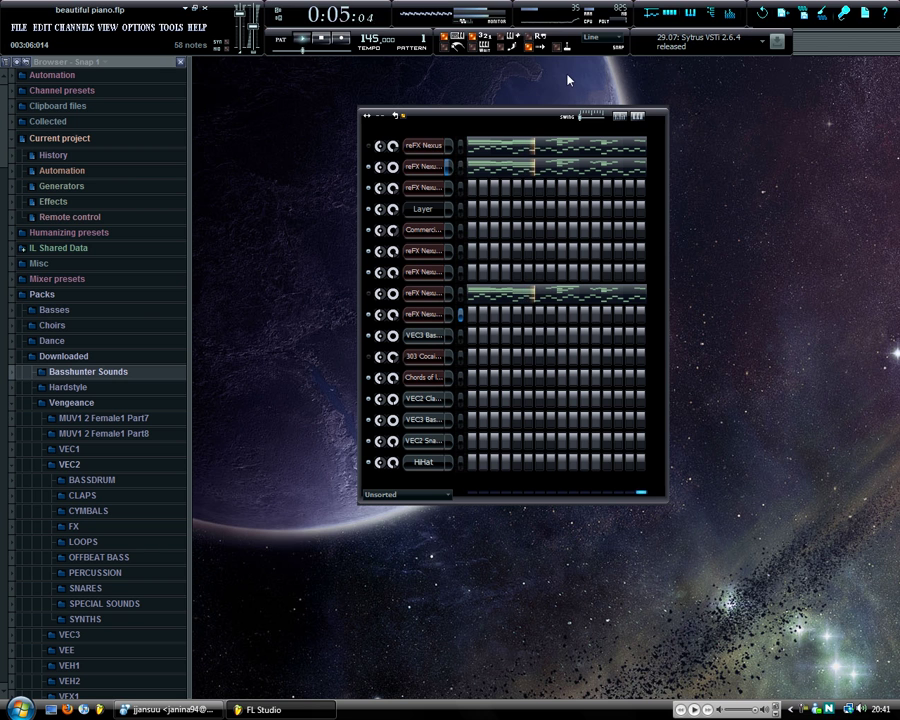
- Play the whole song in song mode and create a panning automation clip for the Chords of life channel
left_click(652, 14)
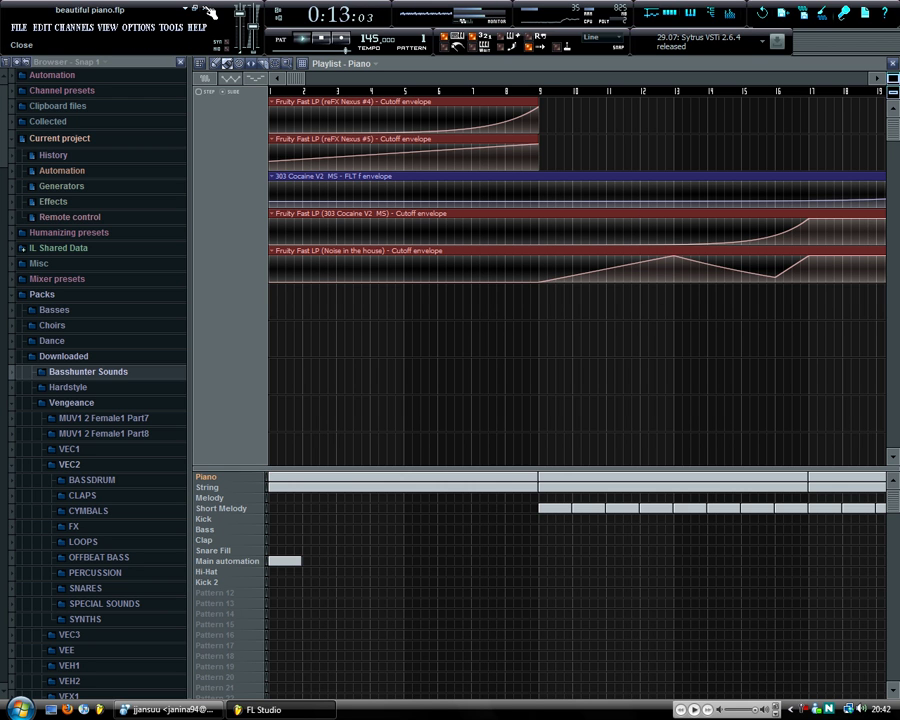
left_click(283, 40)
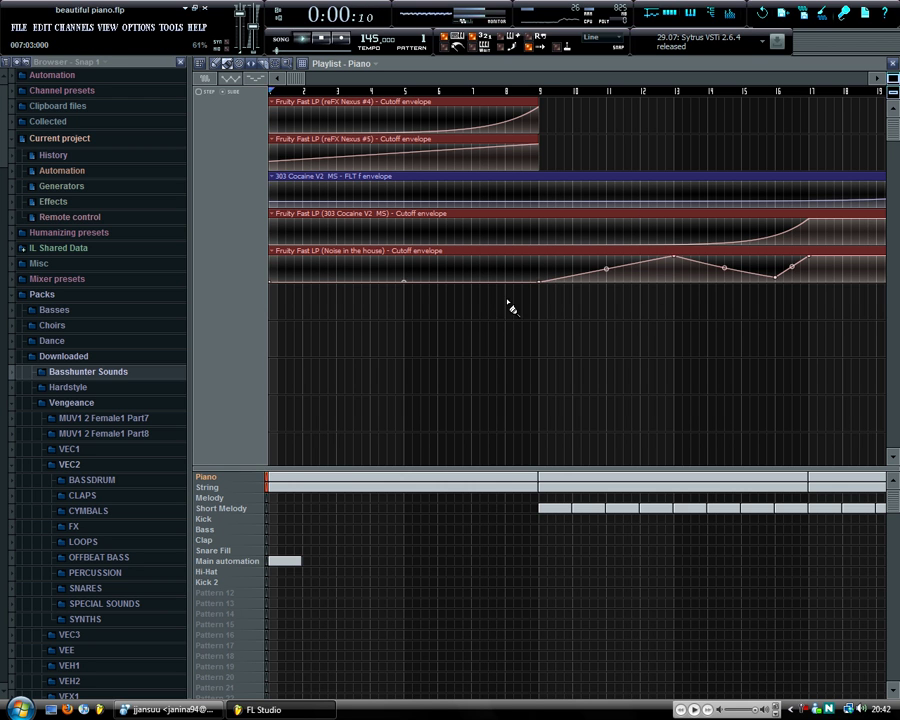
left_click(232, 508)
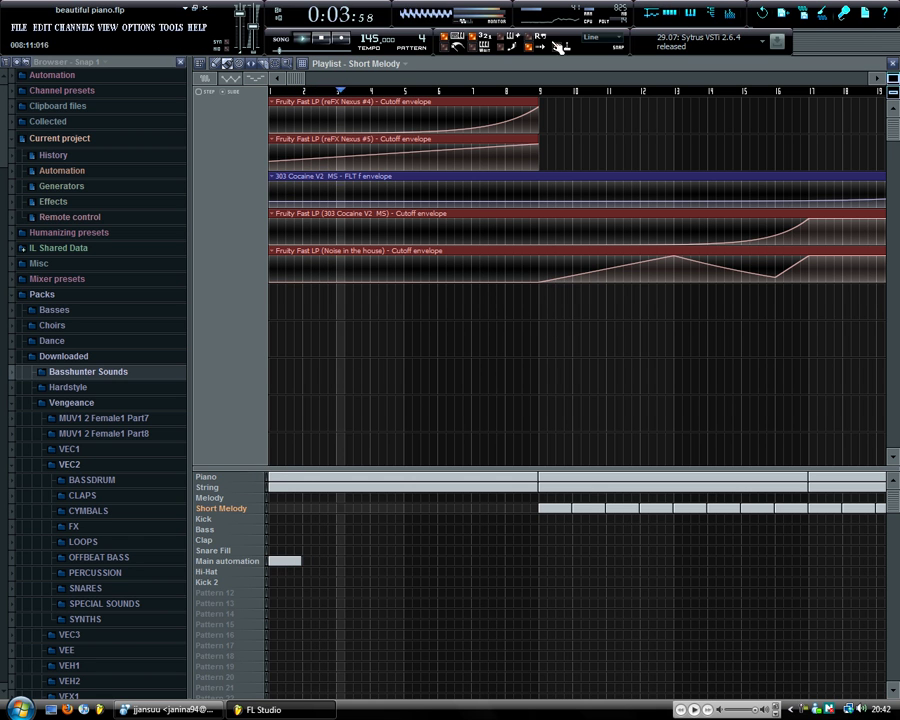
left_click(650, 13)
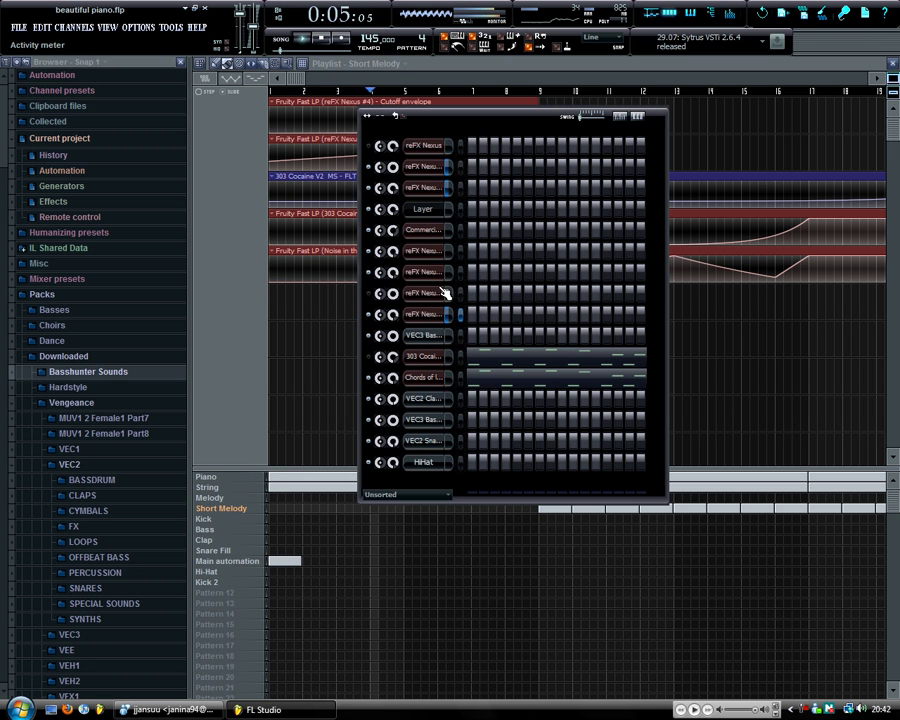
right_click(380, 377)
left_click(430, 461)
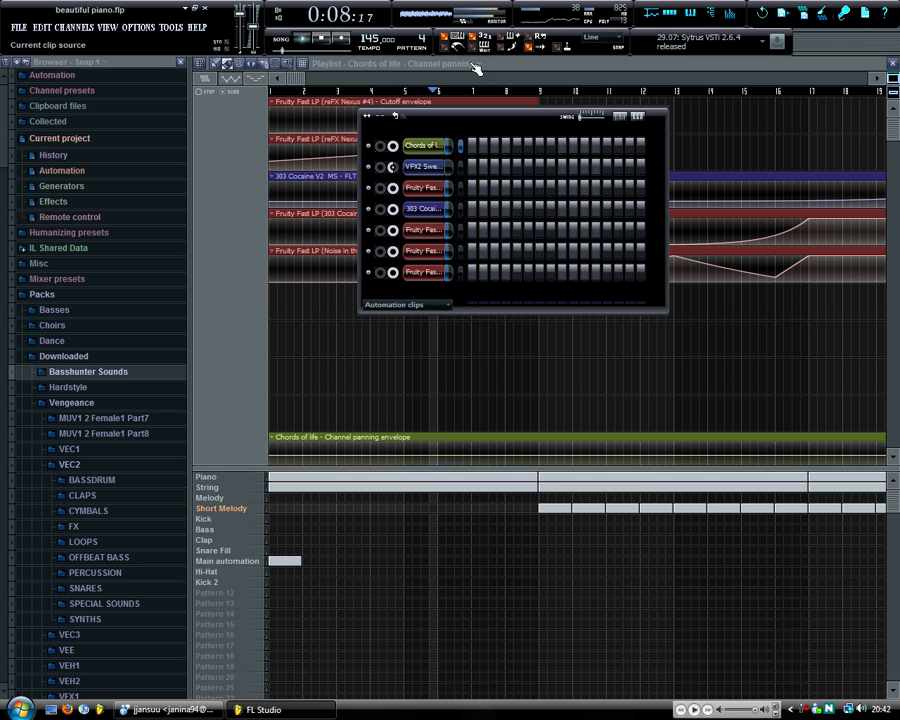
- Shape the Chords of life panning envelope with curved segments: 0% at bar 9, 100% at bar 13 and 0% at bar 17
left_click(519, 68)
left_click_drag(297, 79, 332, 88)
left_click_drag(425, 470, 424, 517)
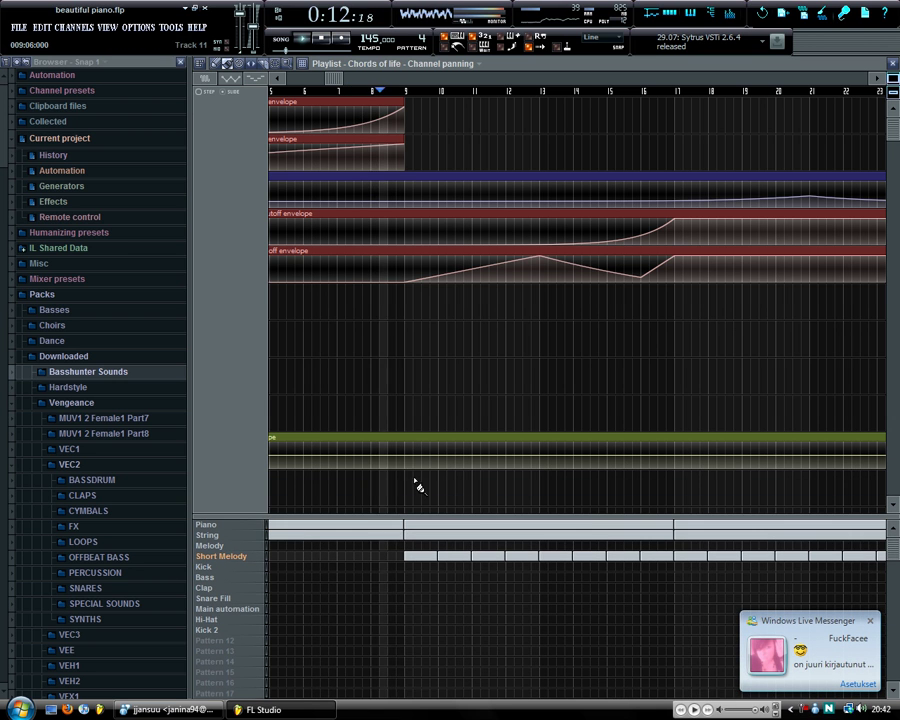
left_click_drag(406, 455, 407, 469)
right_click(474, 444)
left_click_drag(475, 444, 541, 439)
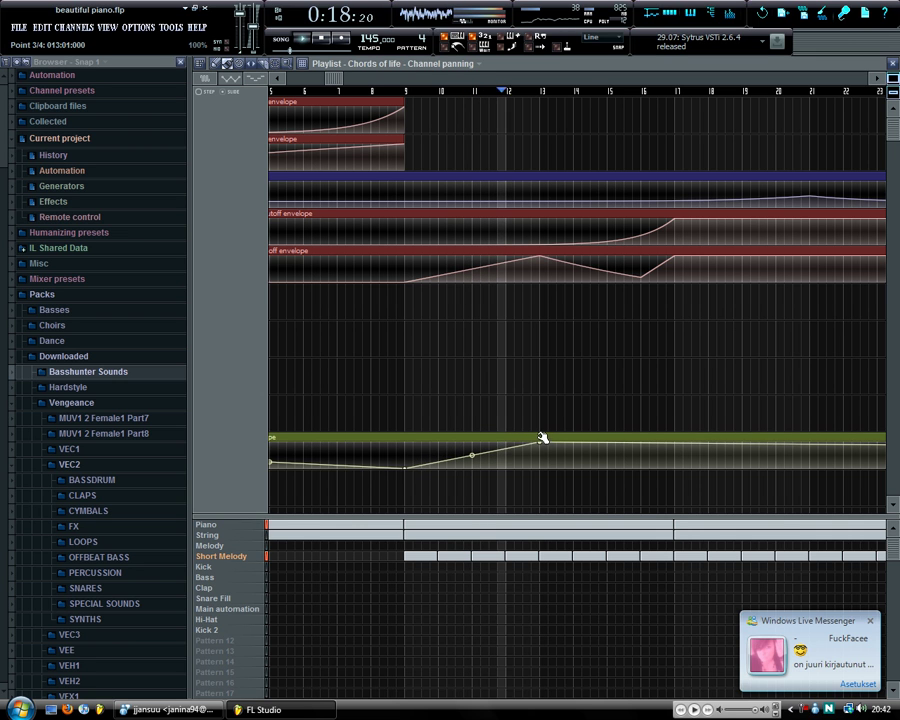
right_click(675, 468)
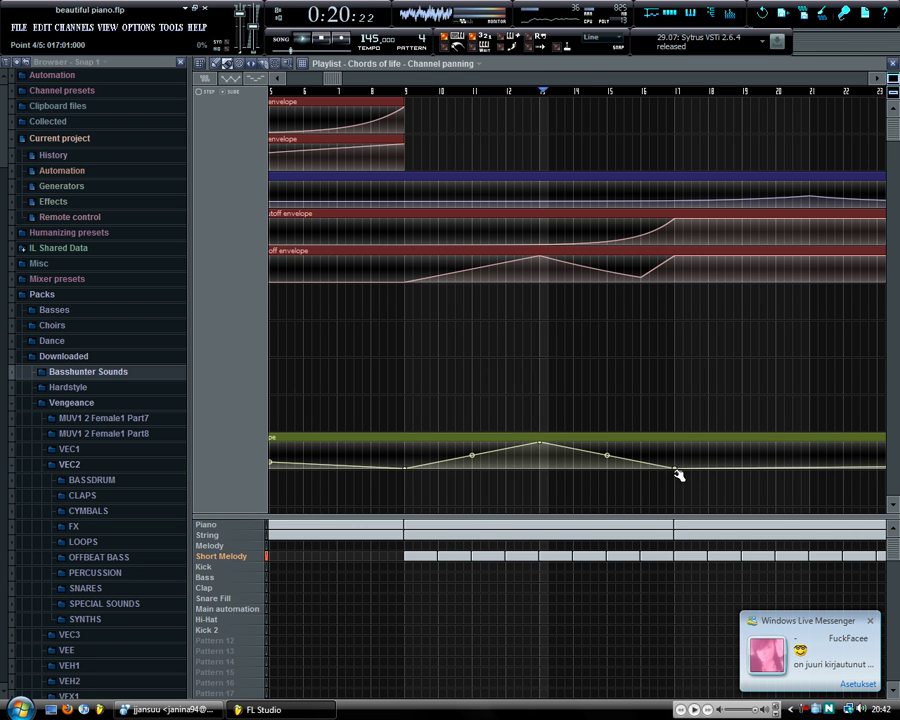
left_click_drag(607, 456, 607, 447)
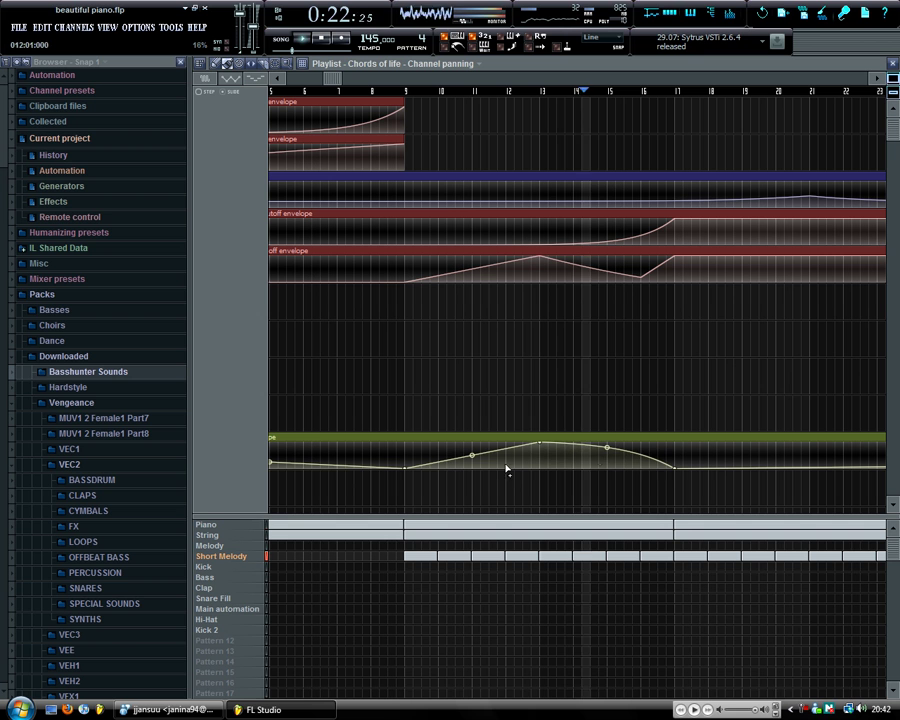
left_click_drag(472, 455, 478, 470)
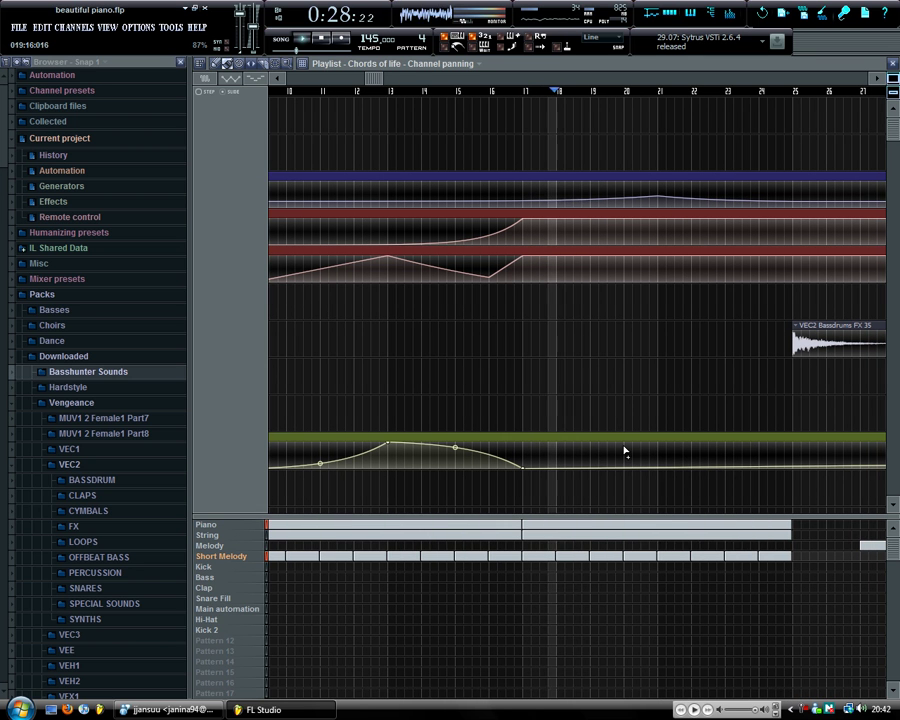
- Extend the panning envelope with points at bar 19 (100%), bar 21 (0%), bar 23 (100%) and bar 25 (0%)
left_click_drag(588, 448, 592, 432)
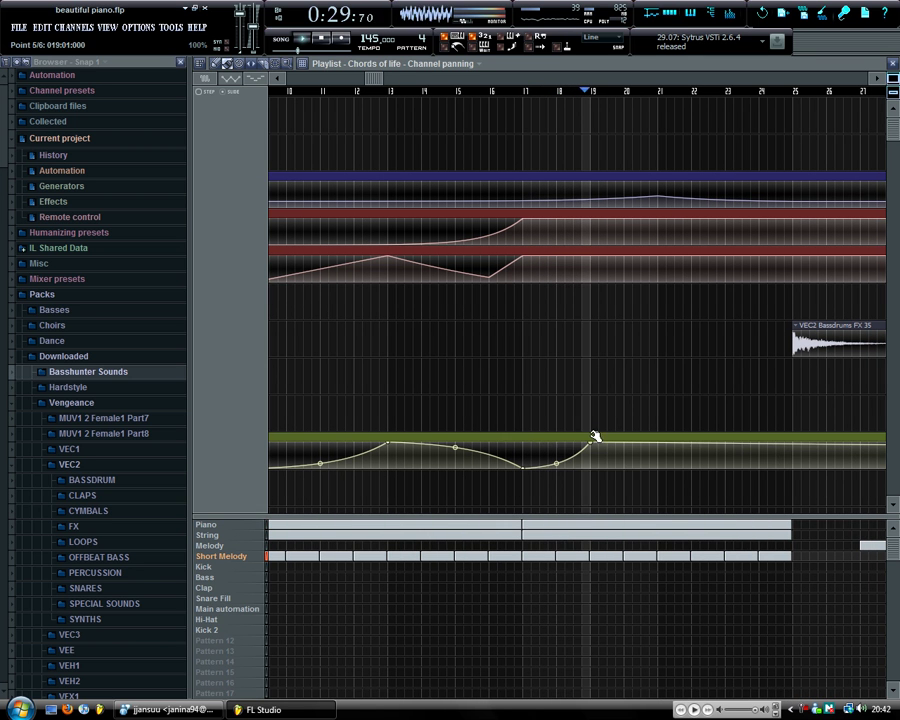
left_click(658, 468)
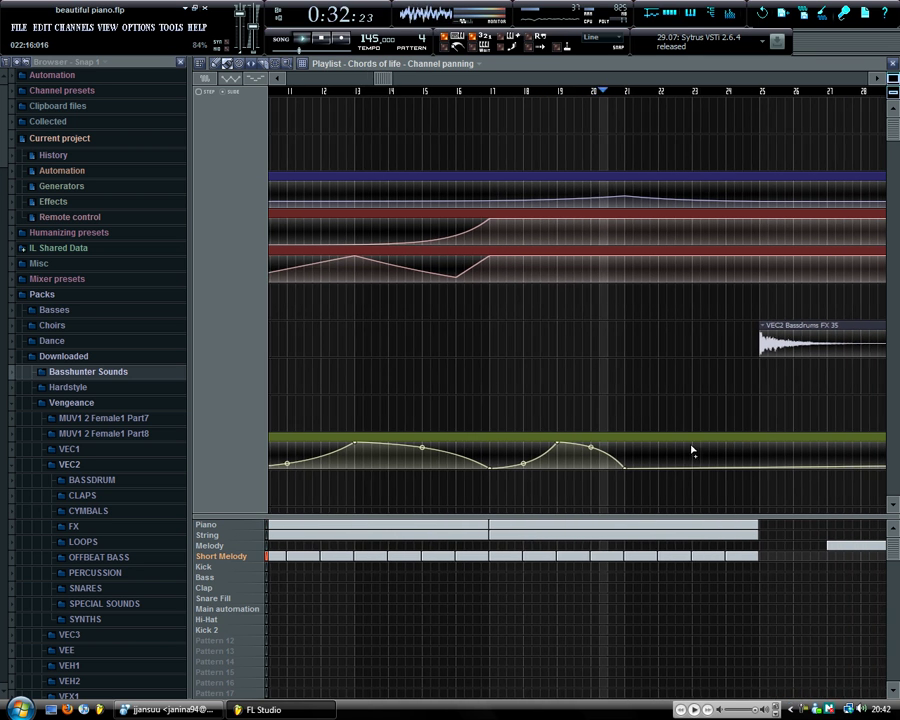
left_click_drag(692, 455, 695, 440)
left_click(744, 467)
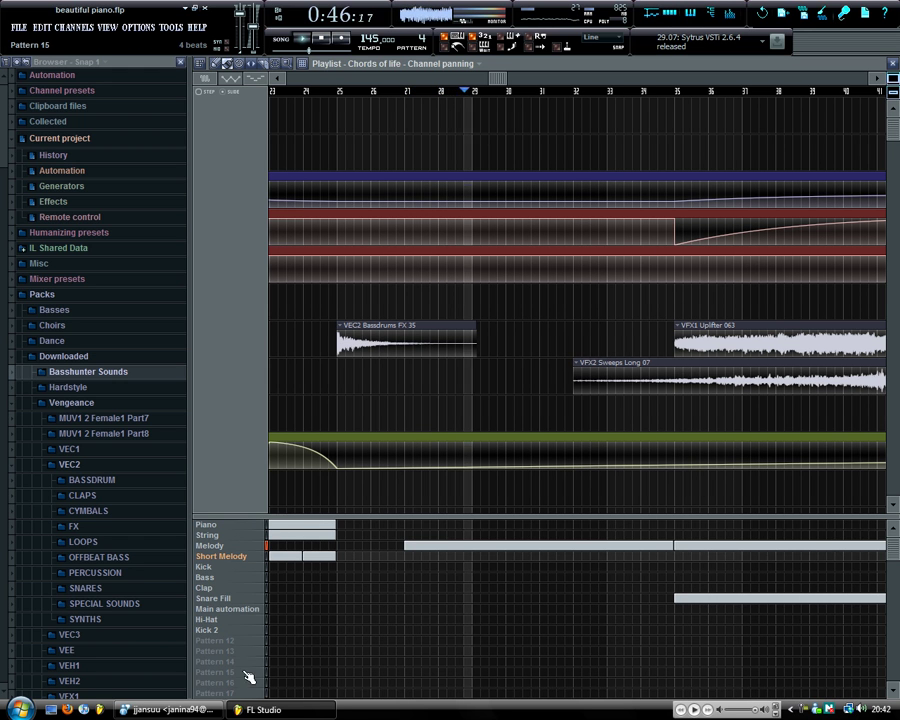
- Review the Melody pattern's Layer notes through to bar 9 in the piano roll, and return to the playlist
left_click(258, 545)
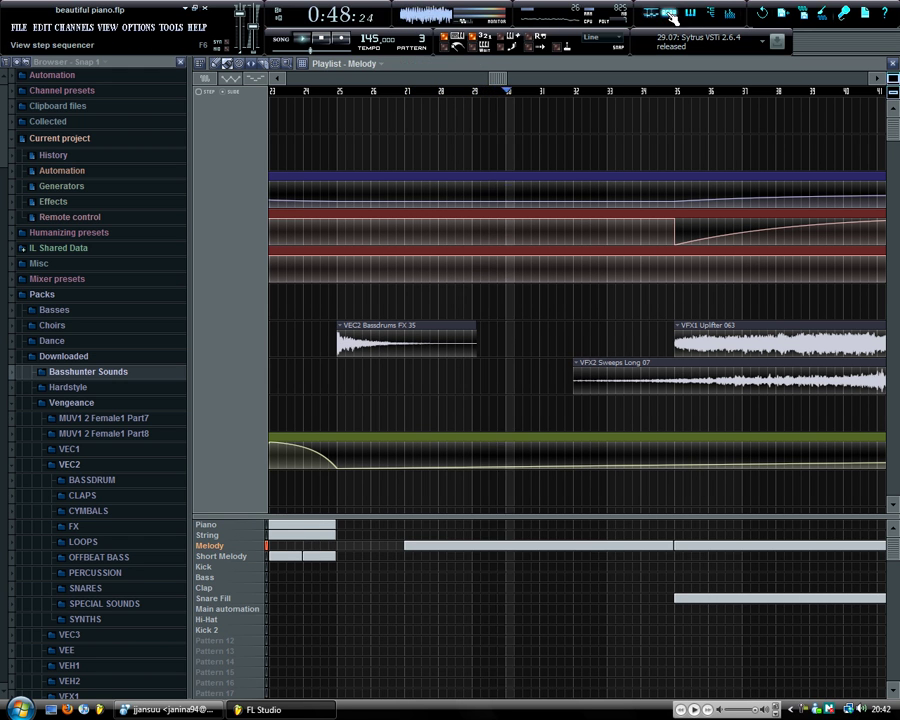
left_click(667, 15)
left_click(533, 215)
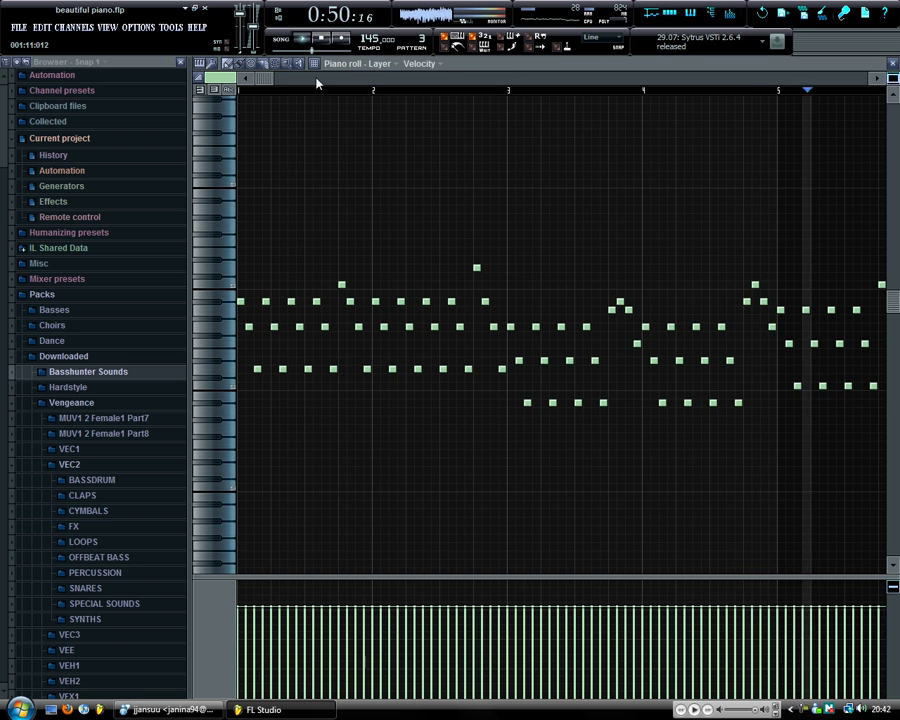
left_click_drag(378, 88, 488, 123)
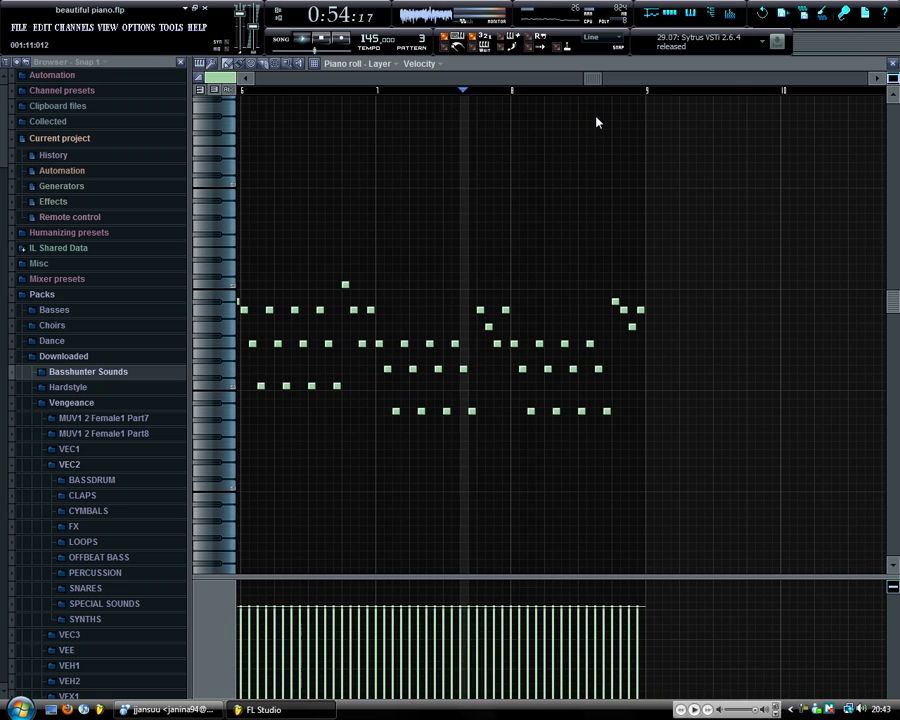
left_click(893, 64)
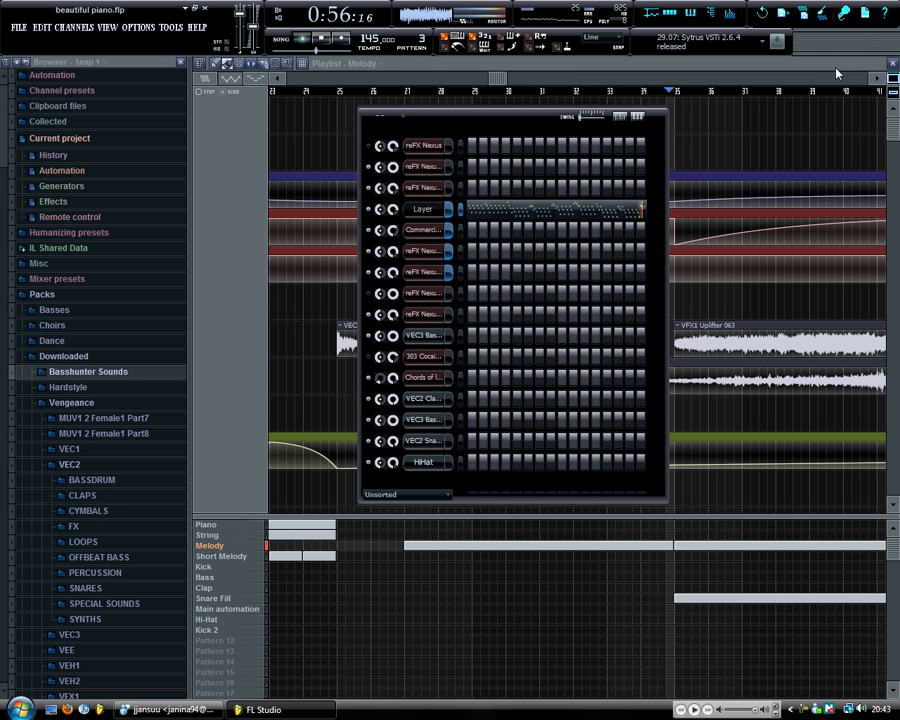
left_click(496, 68)
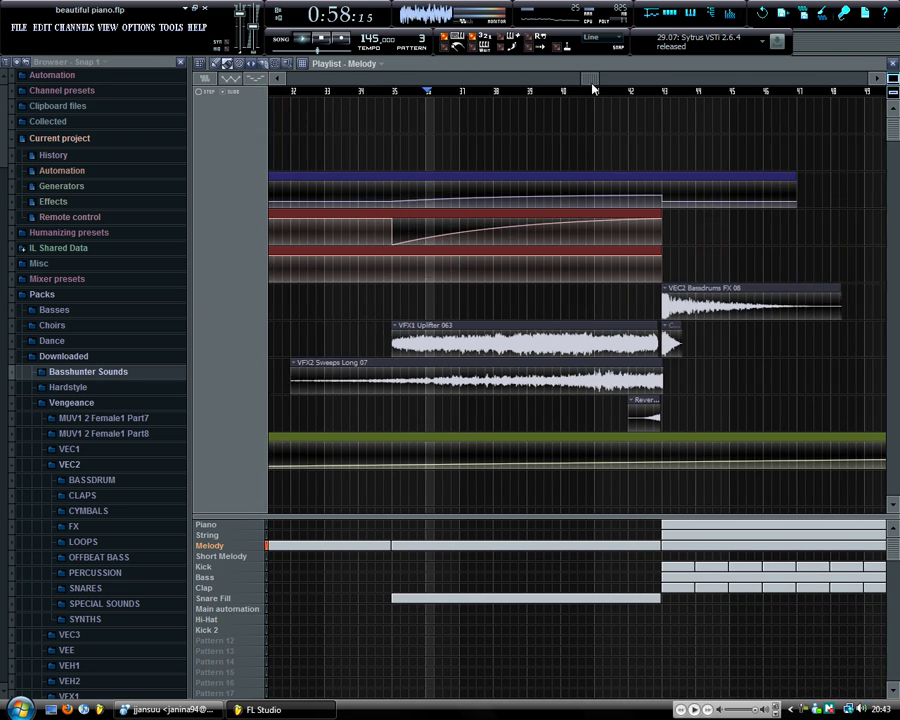
- Redraw the Snare Fill's VEC3 Bassdrums Clubby 027 note velocities as a smoother rise up to bar 9
left_click(228, 598)
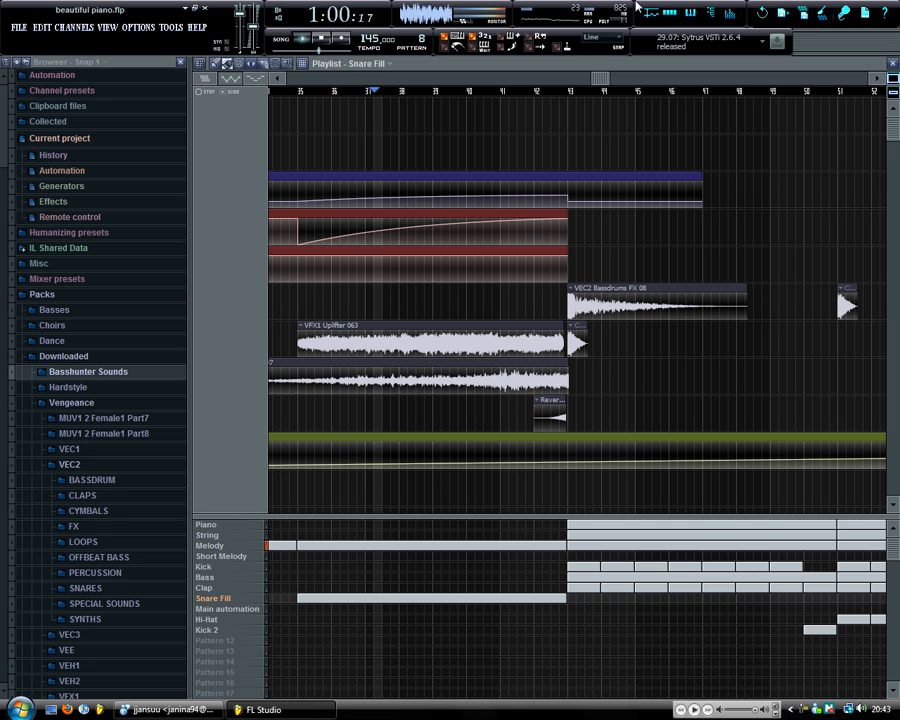
left_click(672, 14)
left_click(600, 338)
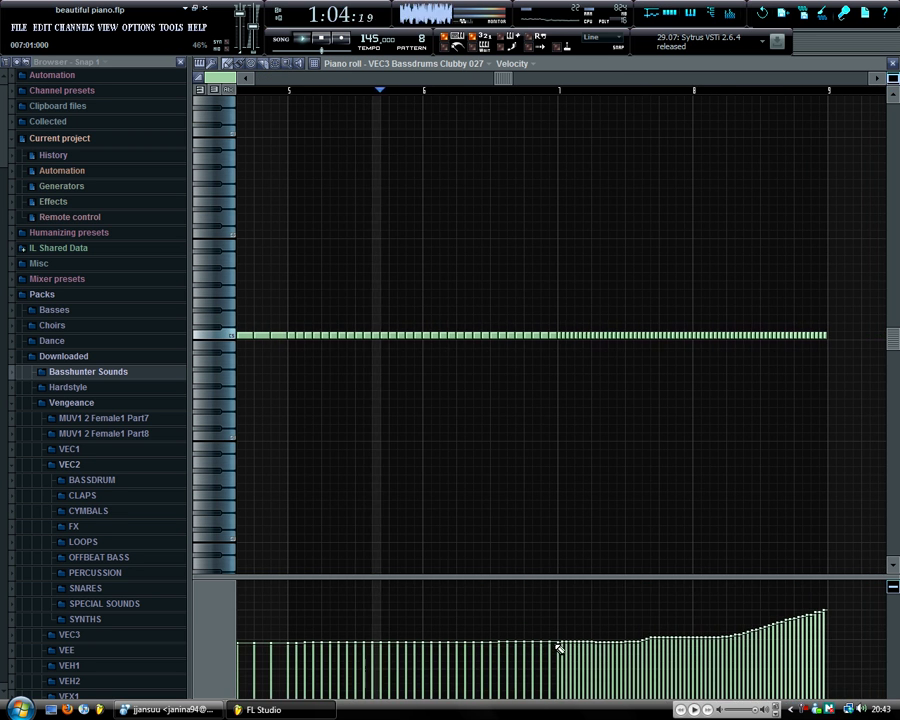
left_click_drag(632, 644, 823, 613)
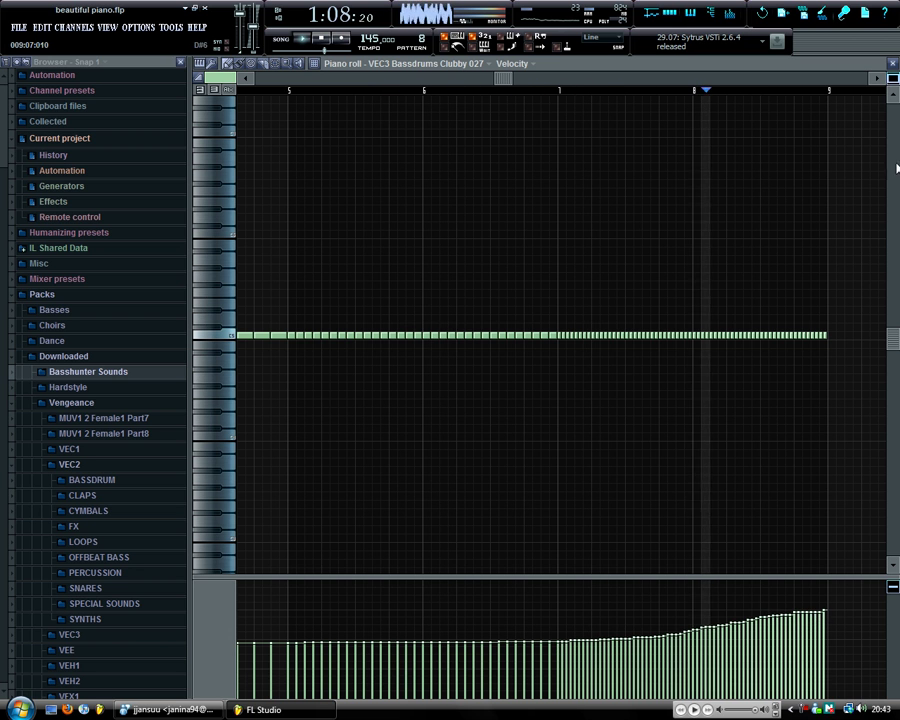
left_click(893, 64)
left_click(805, 65)
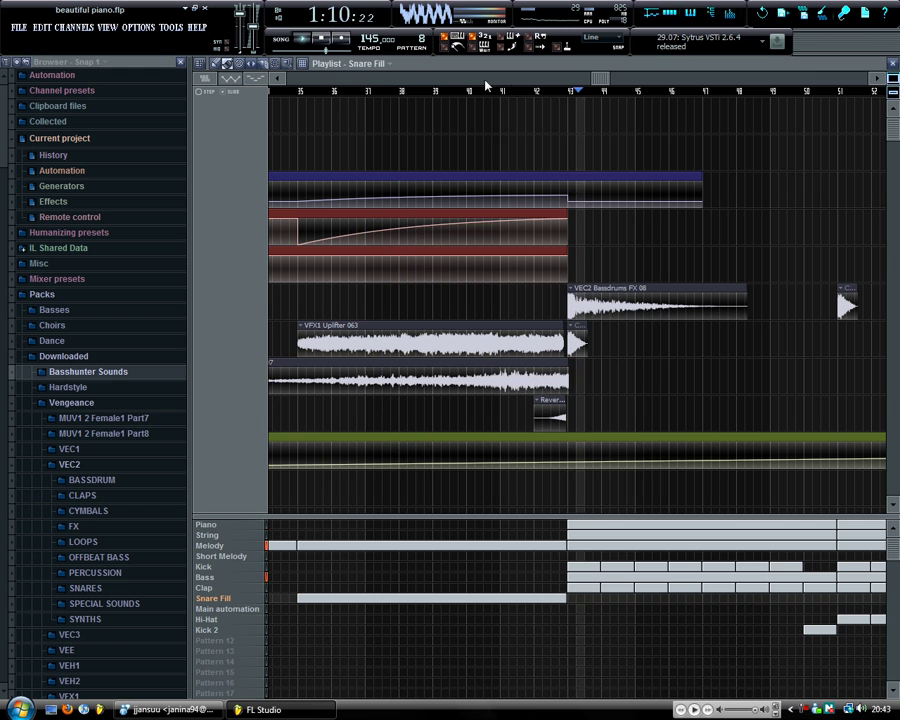
- Narrow the browser slightly and collapse its VEC2 and Vengeance folders
left_click_drag(601, 81, 643, 82)
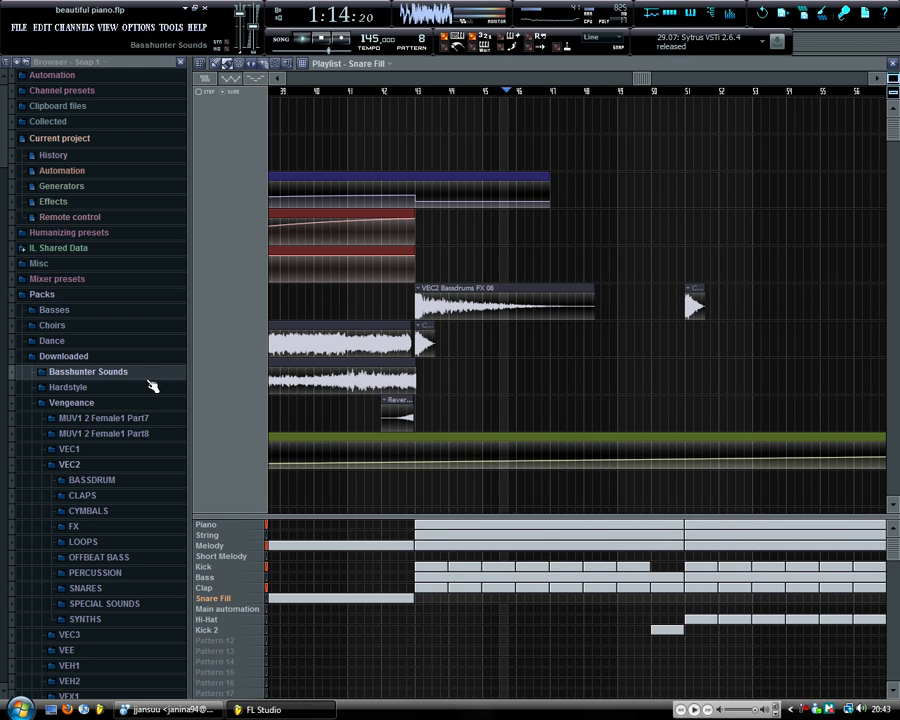
left_click_drag(185, 393, 171, 395)
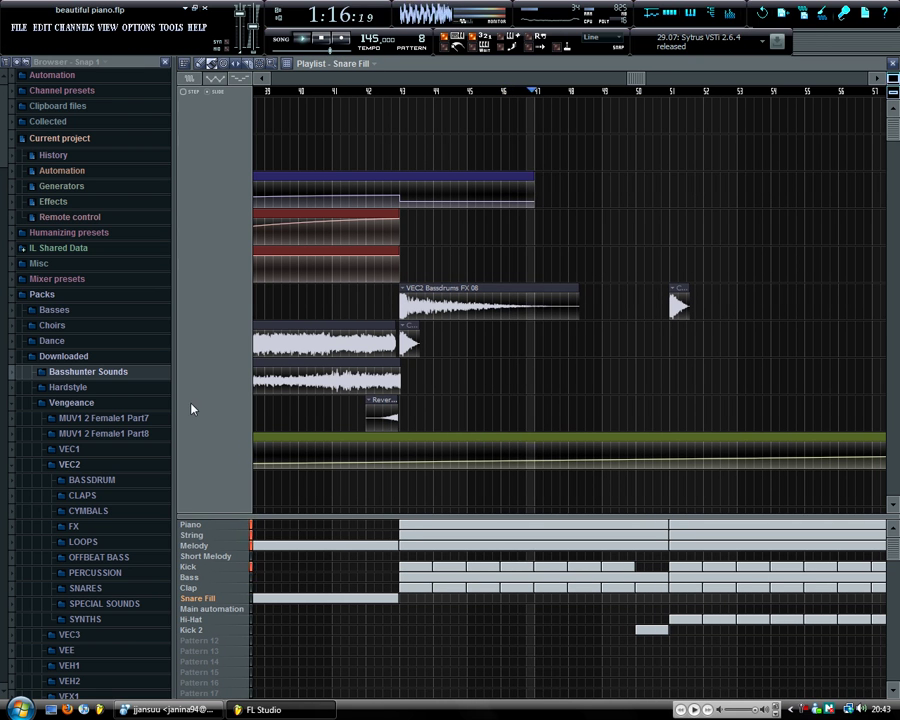
left_click(71, 464)
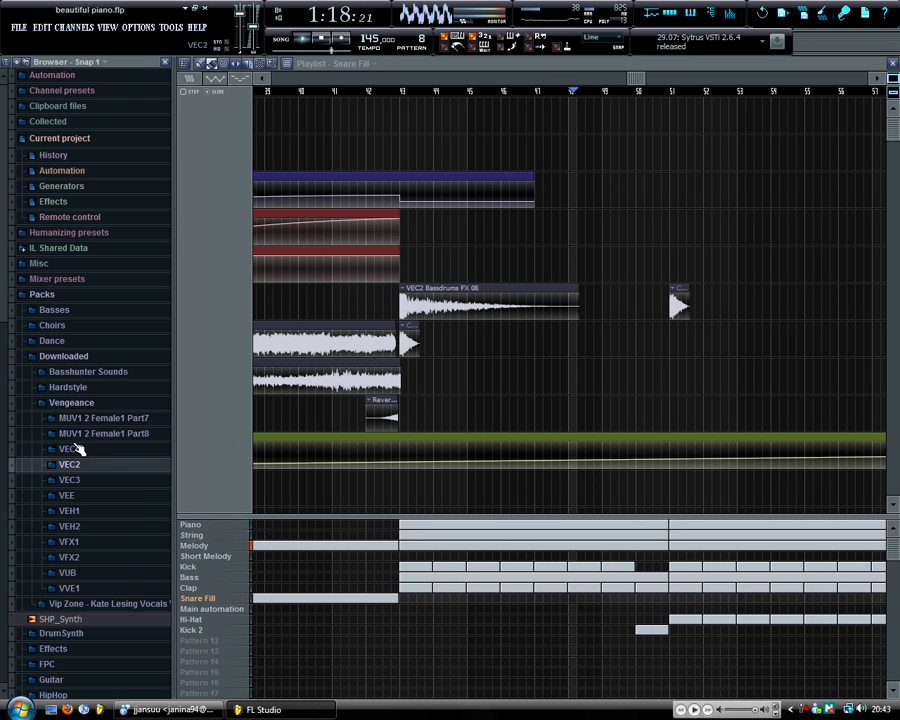
left_click(80, 403)
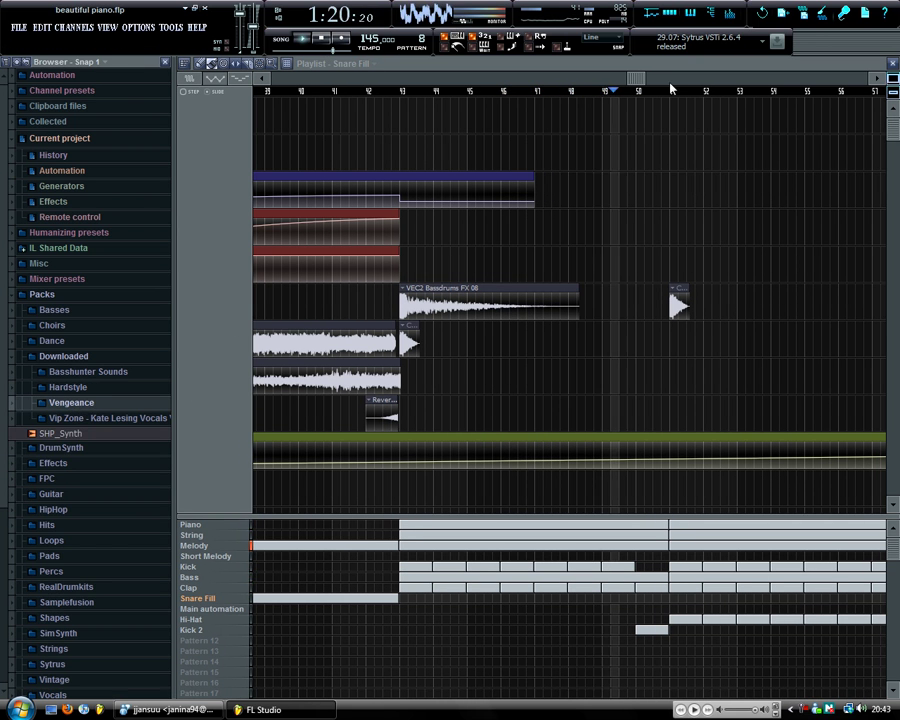
- Duplicate the pattern clips spanning bars 51 to 59 and the Cymbal Crash clip at bar 51, starting both copies at bar 59
left_click_drag(638, 79, 700, 80)
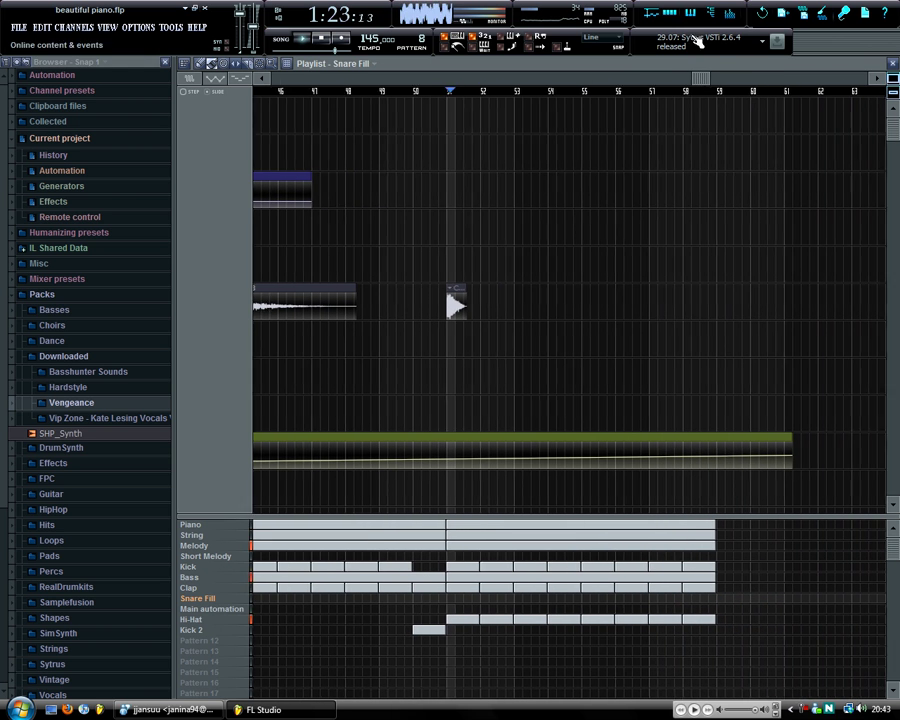
left_click(265, 65)
left_click_drag(729, 660, 454, 526)
left_click_drag(695, 79, 816, 90)
key("ctrl+v")
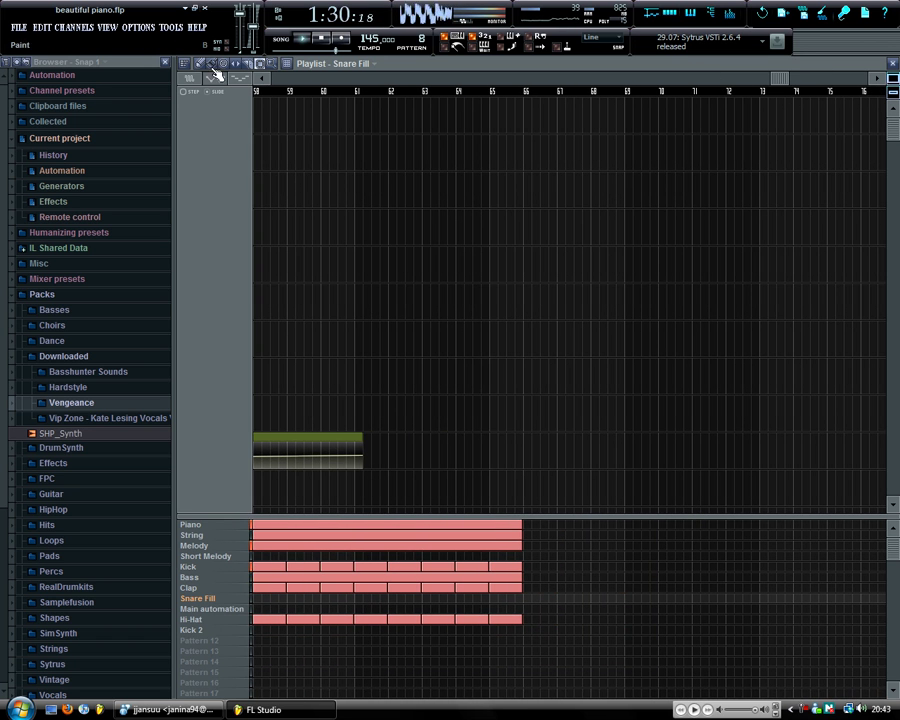
left_click_drag(356, 523, 388, 524)
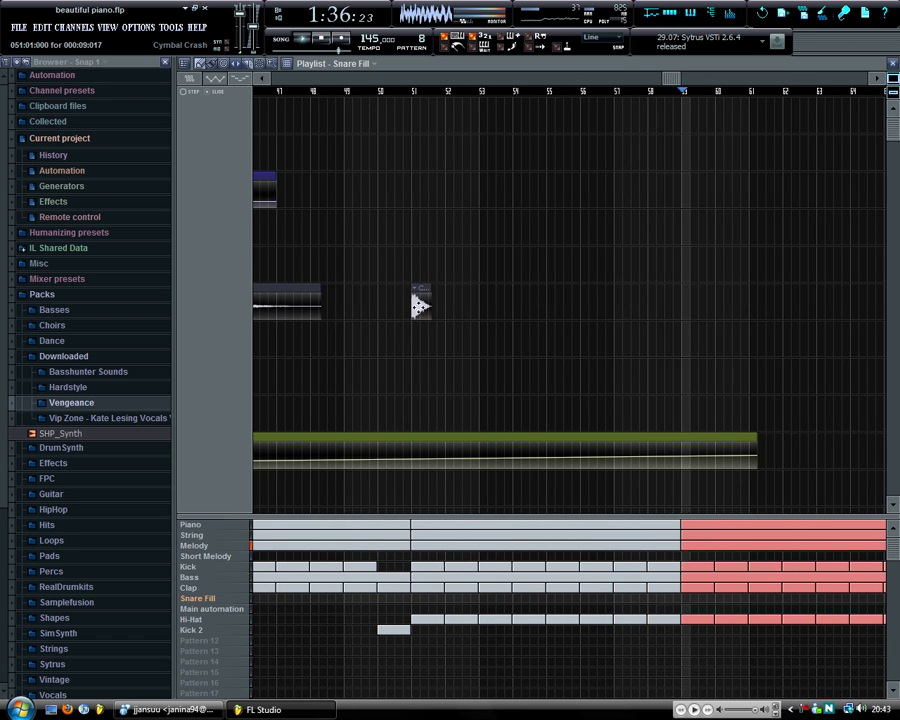
left_click(418, 305)
left_click(689, 308)
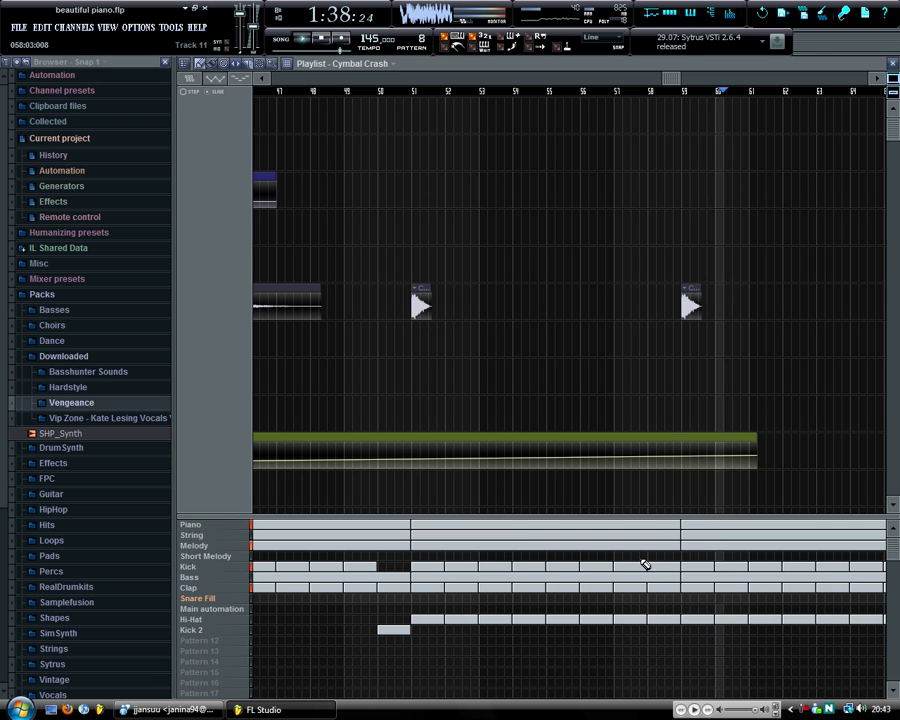
- Select the empty Pattern 12 and rename it Ride
left_click(219, 641)
right_click(220, 641)
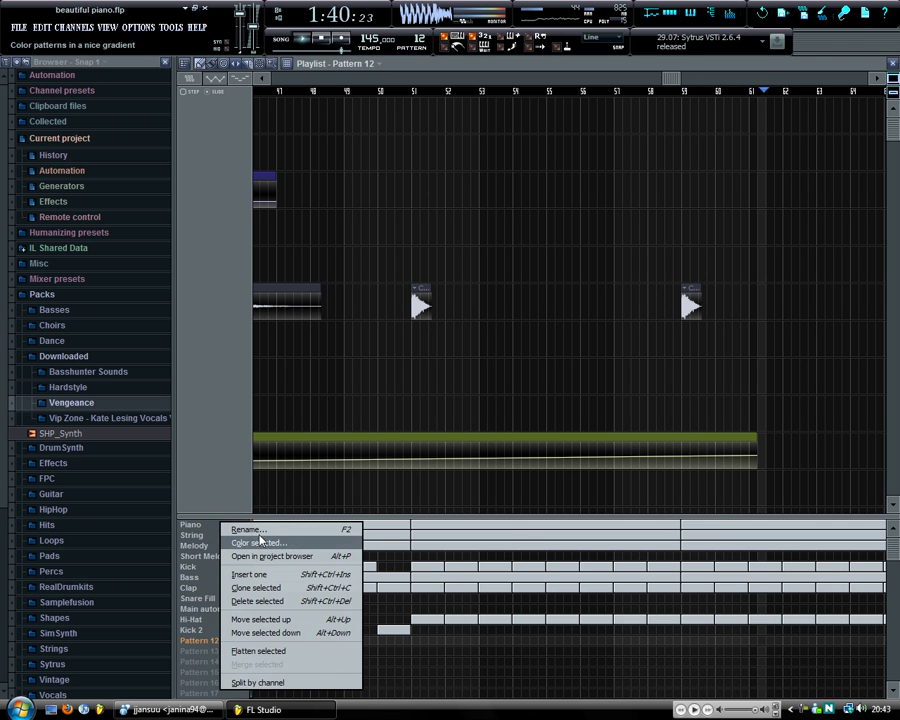
left_click(250, 529)
type("Ride")
key("Return")
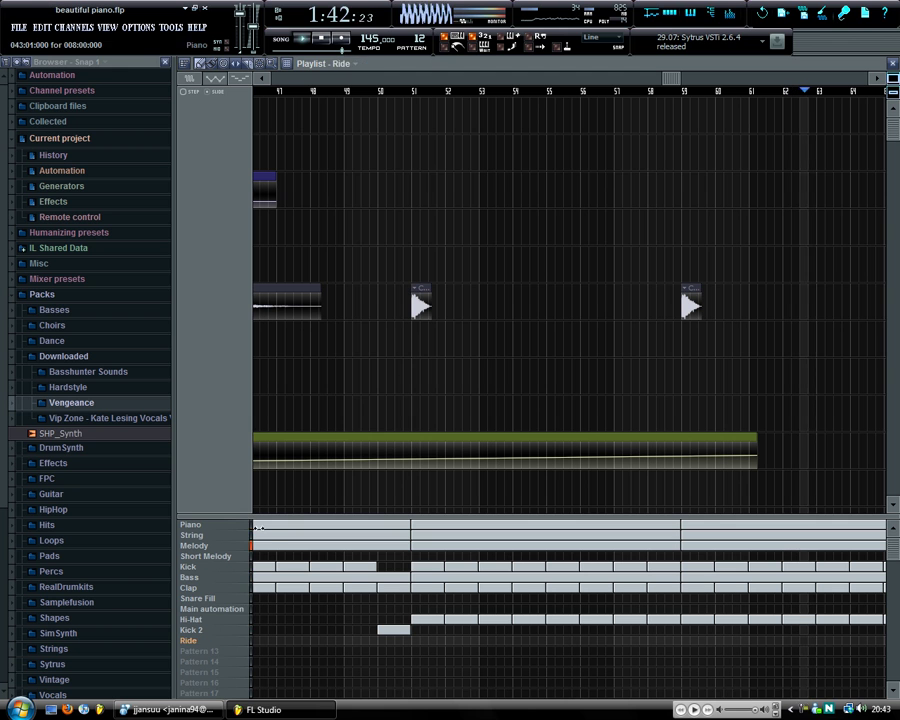
- Audition ride samples in the Vengeance VEC2 CYMBALS folder and add VEC2 Cymbals Ride 03 as a new channel
key("F6")
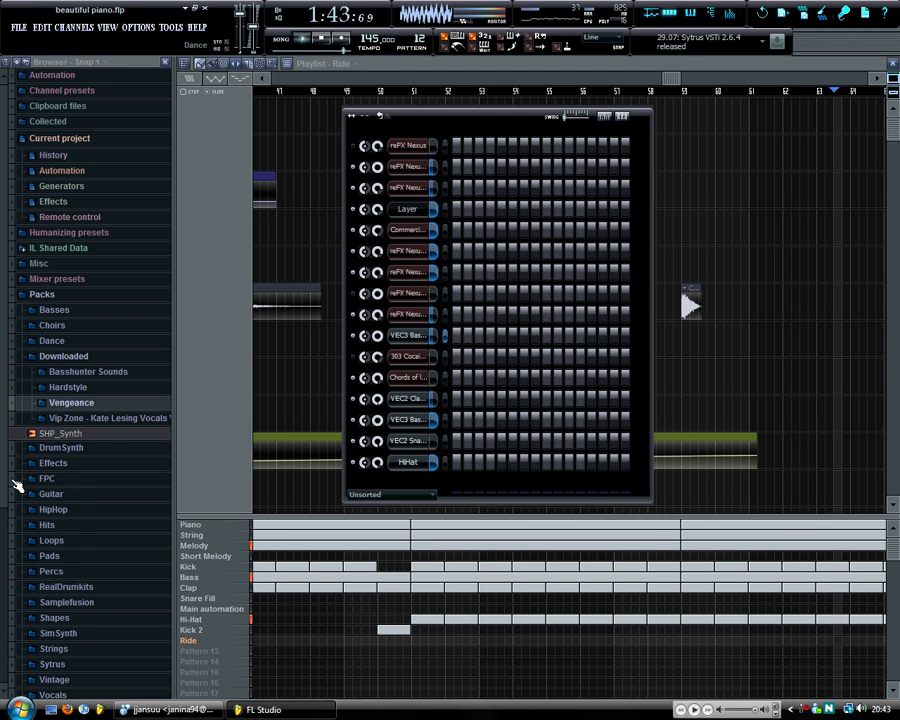
left_click(66, 404)
left_click(100, 465)
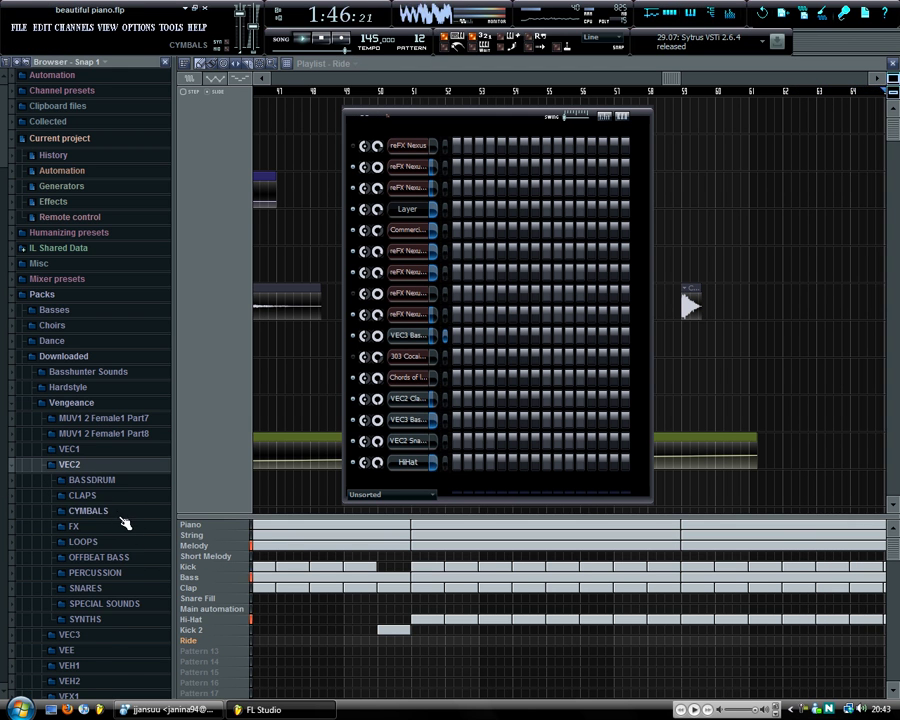
left_click(92, 511)
left_click(120, 600)
left_click(137, 397)
left_click(125, 382)
left_click(137, 397)
left_click(143, 411)
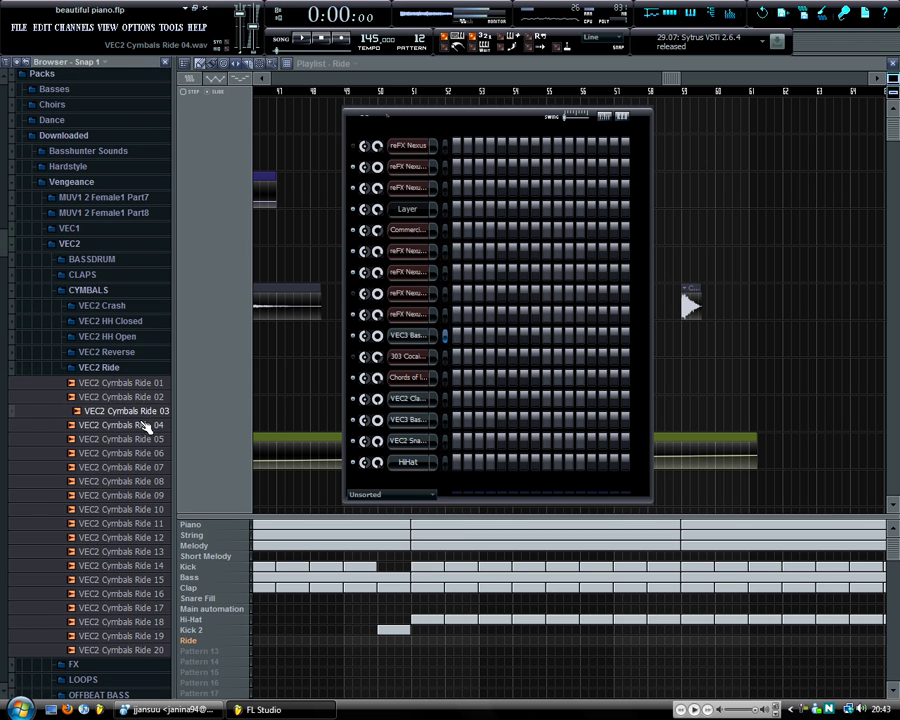
left_click_drag(257, 447, 432, 494)
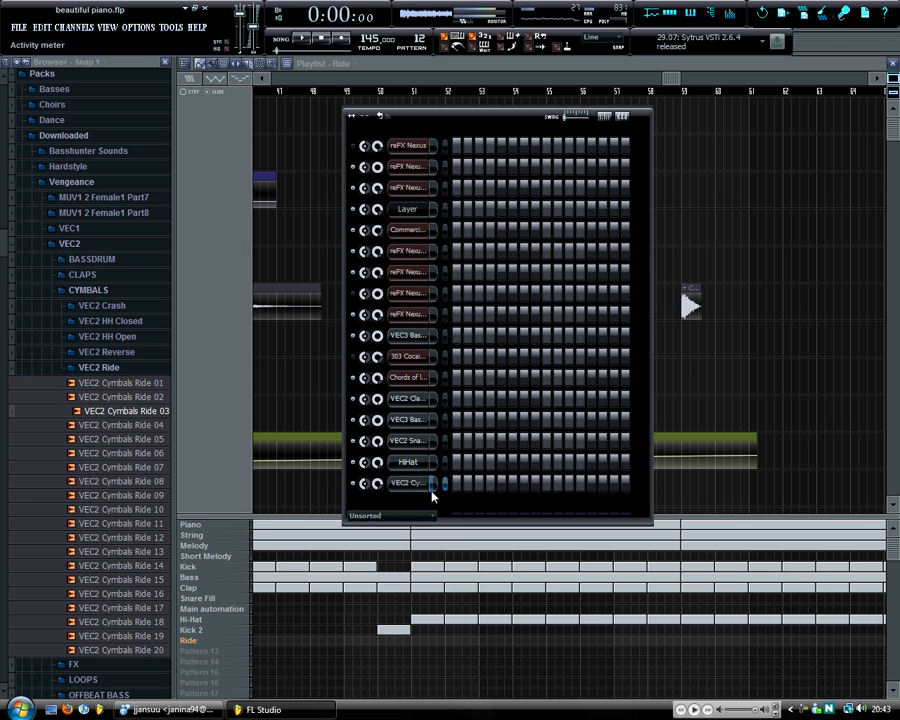
- Fill every fourth step of the new ride channel and paint Ride pattern clips from bar 59 through bar 66
right_click(433, 486)
left_click(496, 579)
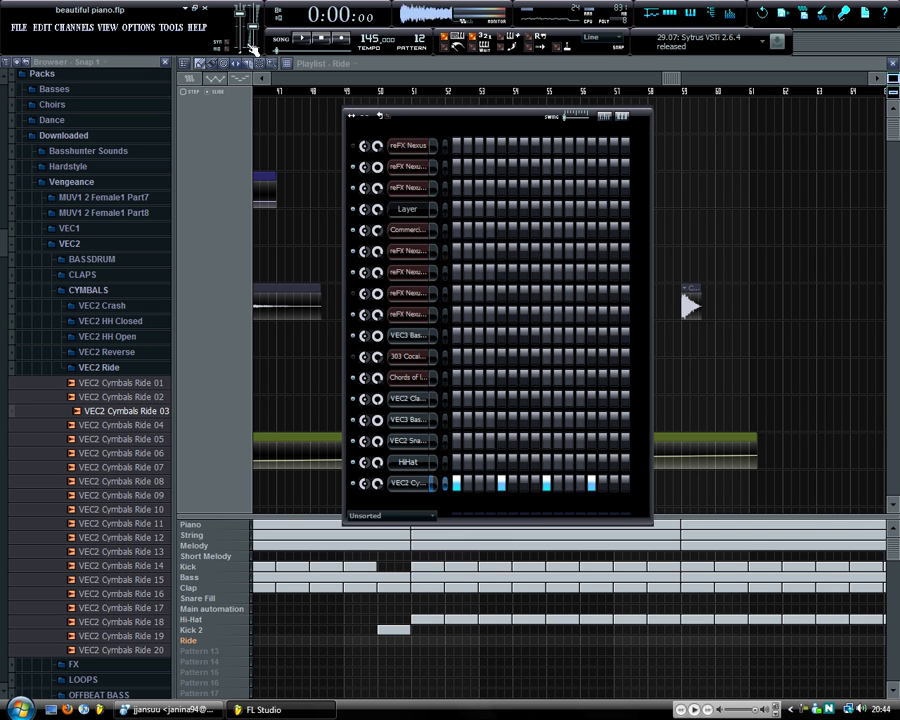
left_click(224, 77)
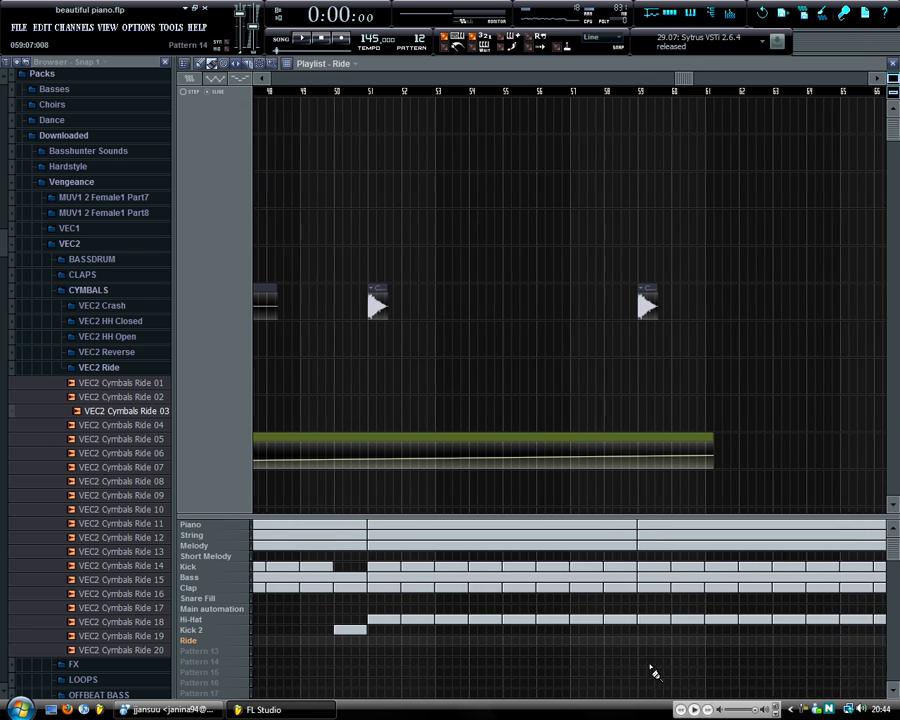
left_click_drag(620, 641, 880, 643)
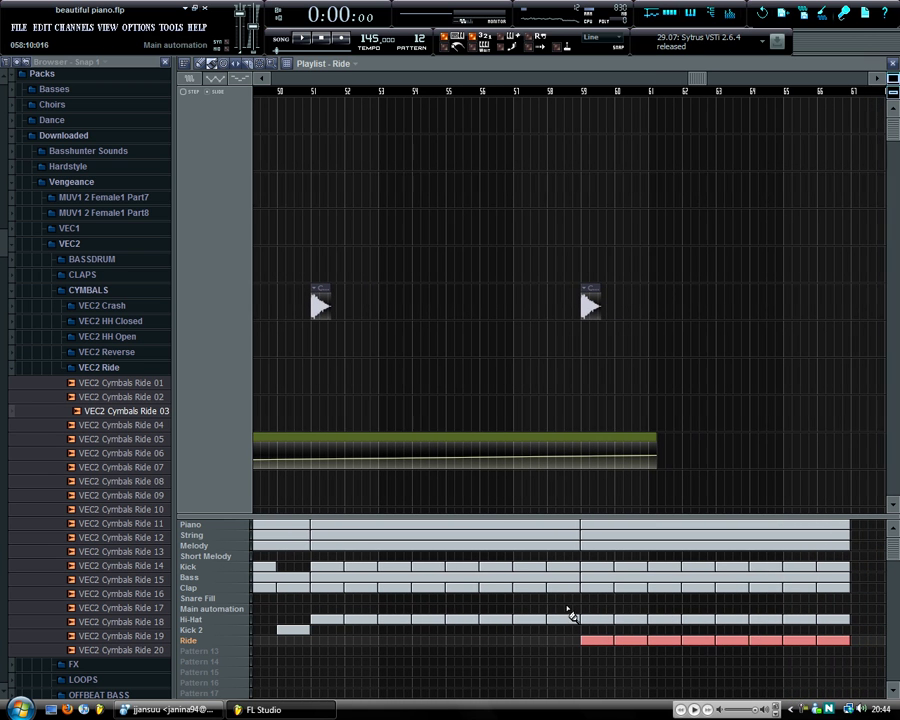
- Remove the Kick clip at bar 58 and rename the empty Pattern 13 Kick 3
left_click(214, 566)
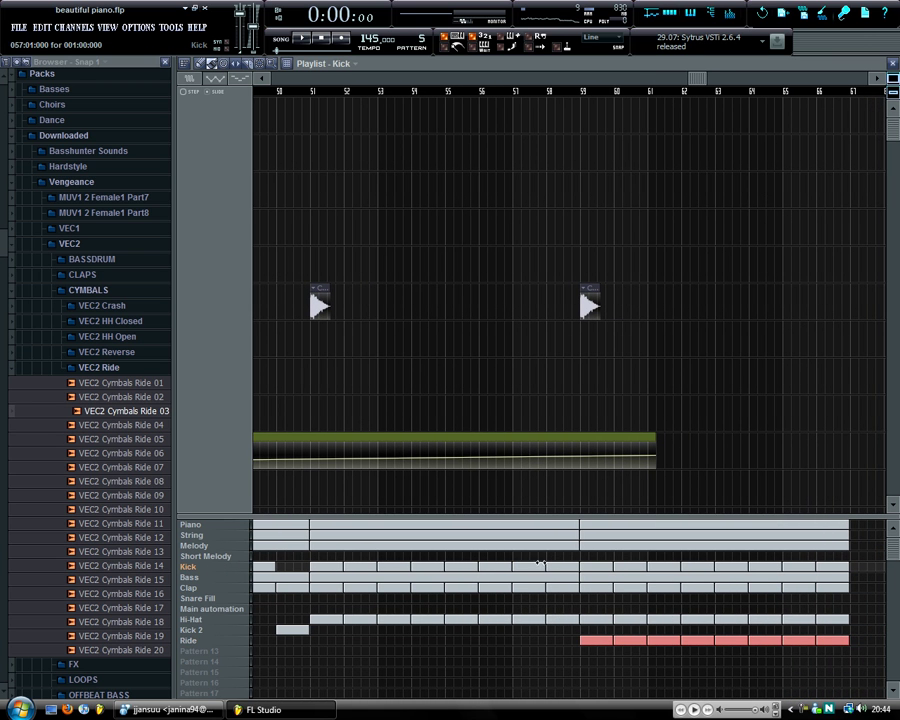
right_click(228, 655)
left_click(275, 528)
type("Kick 3")
key("Return")
- Try out kick rhythms on Kick 3's first VEC3 Bas... channel by listening to variations, keeping hits on steps 11, 13 and 15
left_click(669, 12)
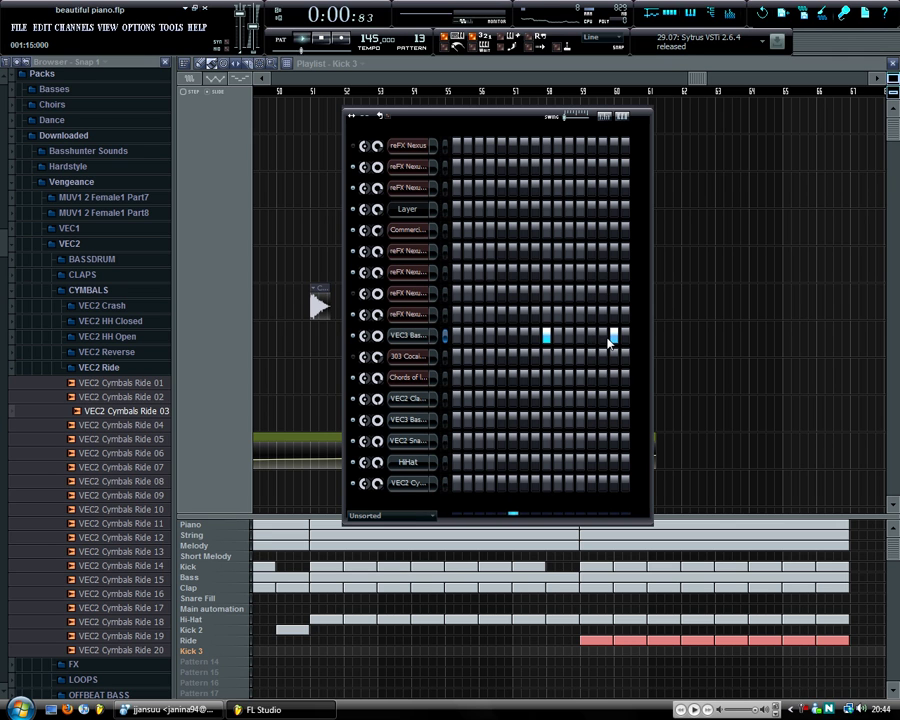
key("space")
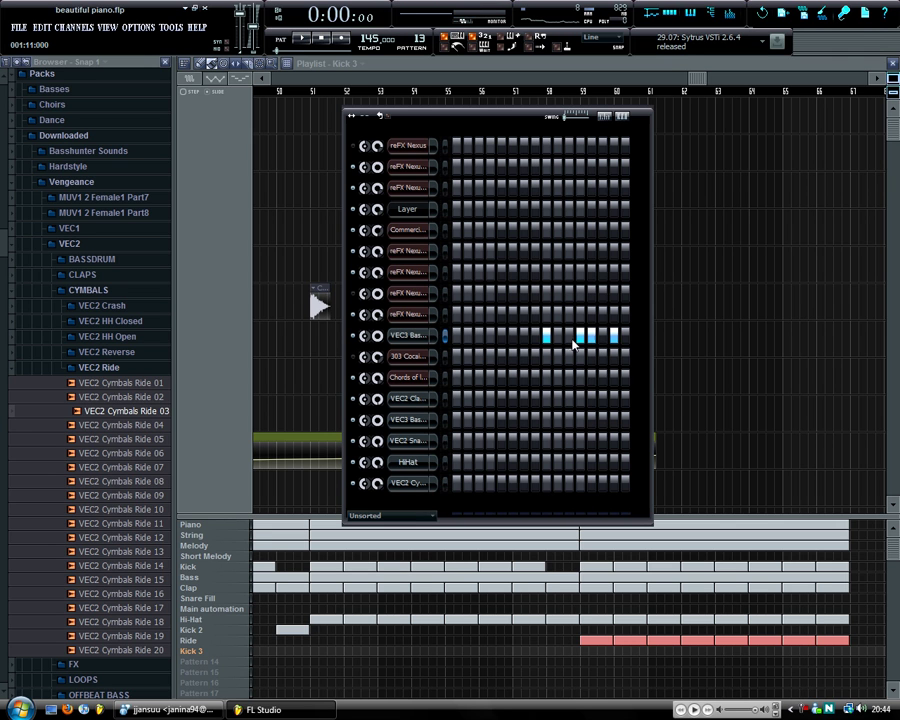
key("space")
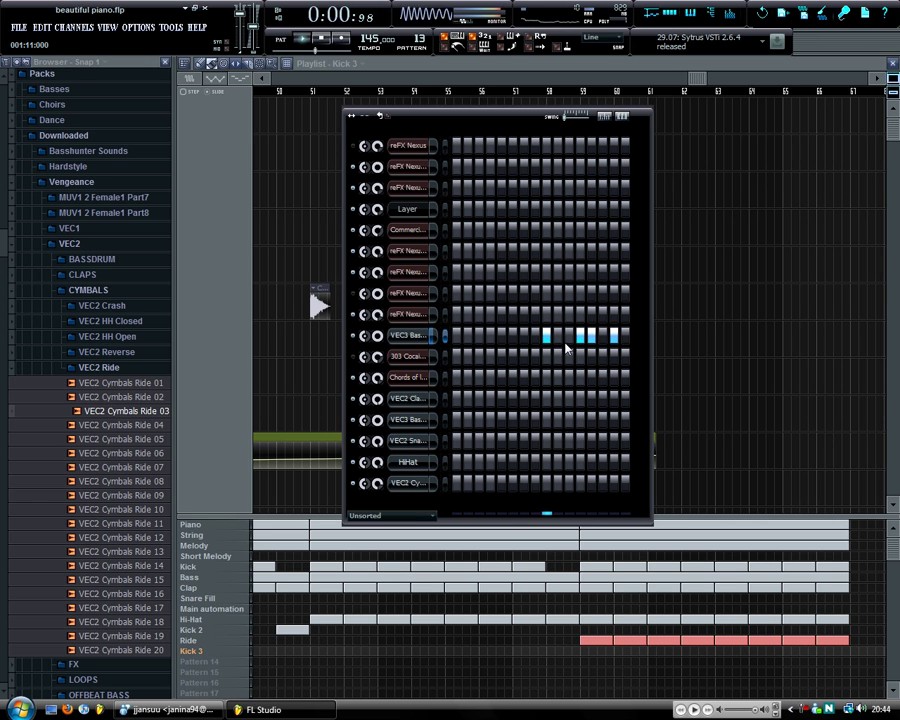
key("space")
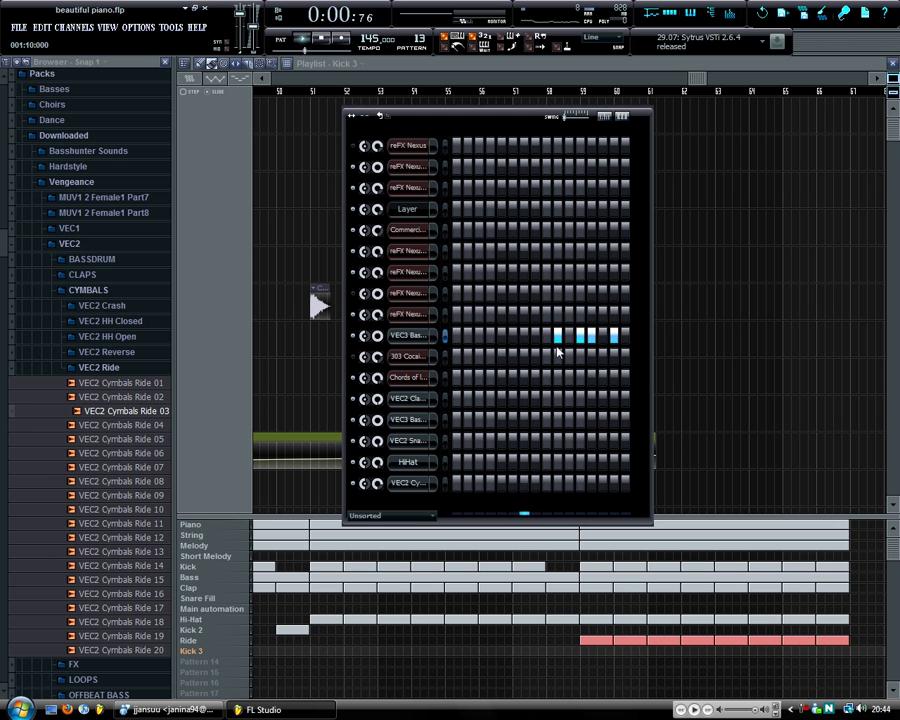
key("space")
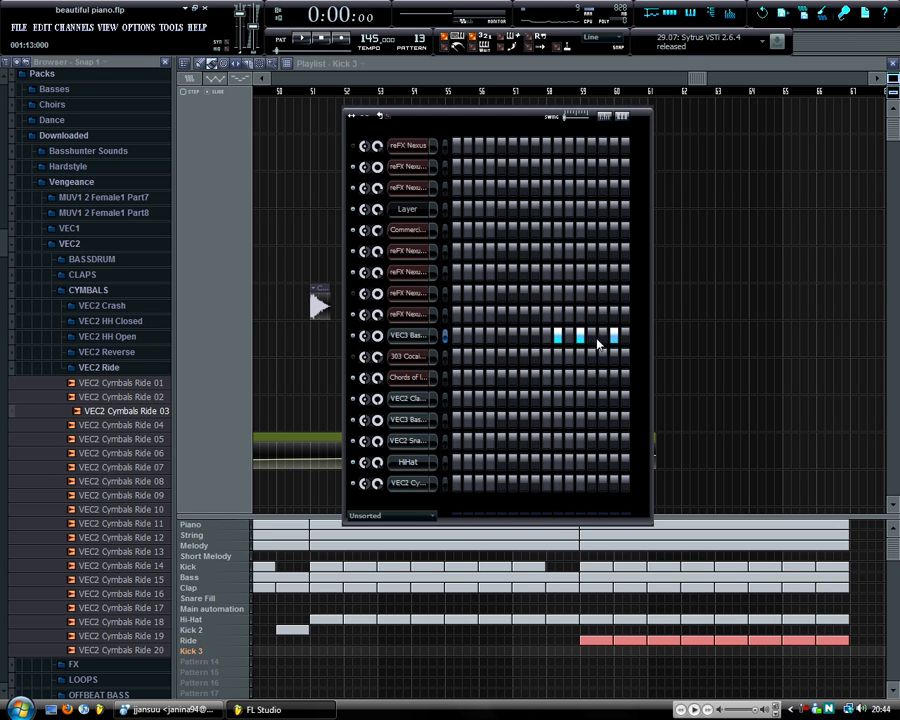
key("space")
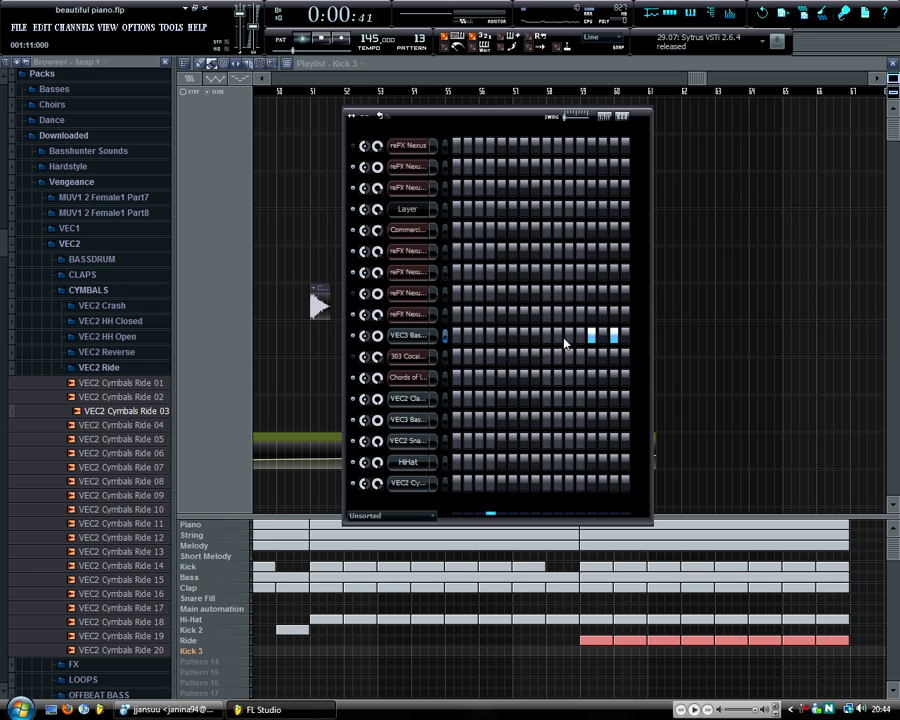
key("space")
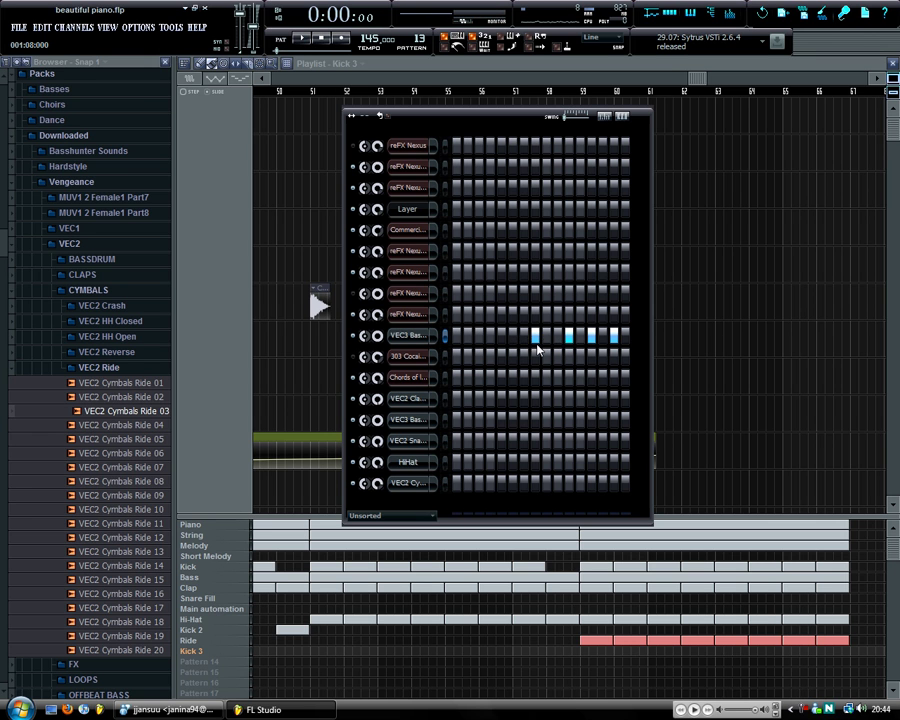
key("space")
left_click(537, 340)
key("space")
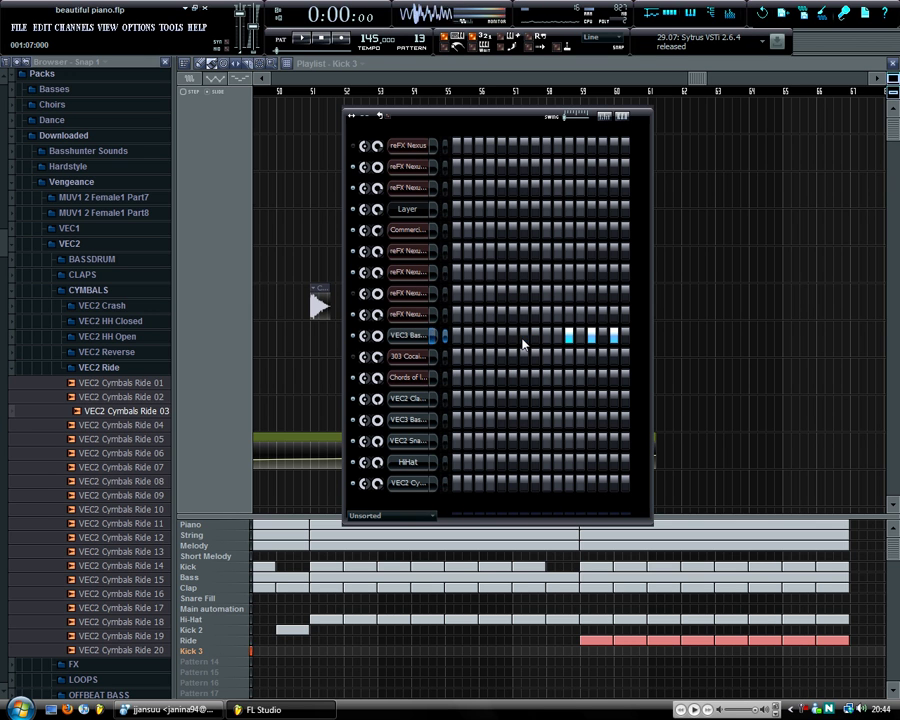
- Add hits on steps 1 and 9 of the Kick 3 rhythm and play the pattern back
key("space")
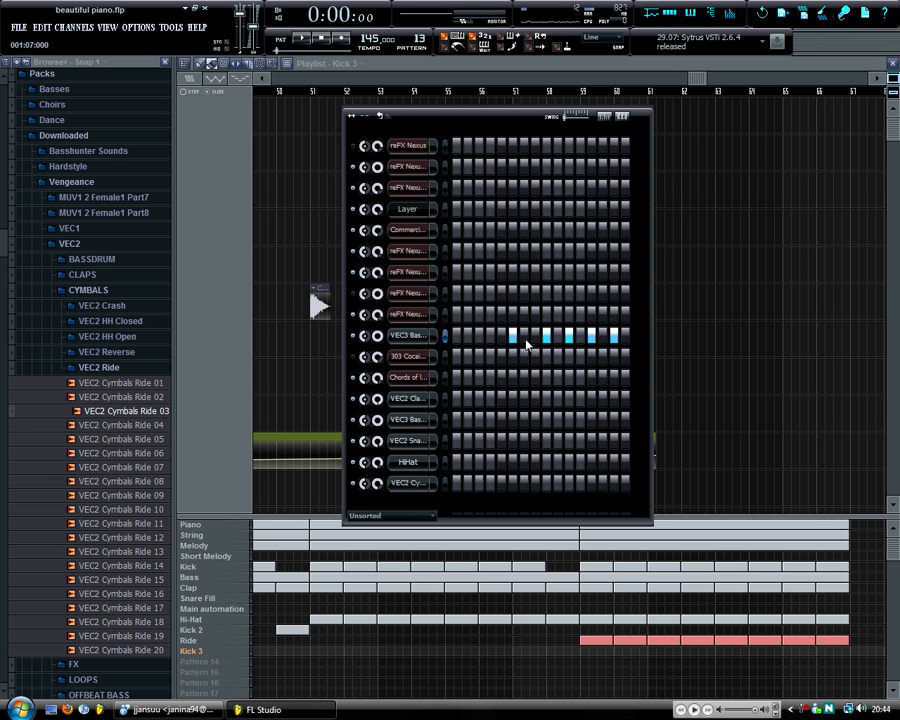
left_click(457, 339)
key("space")
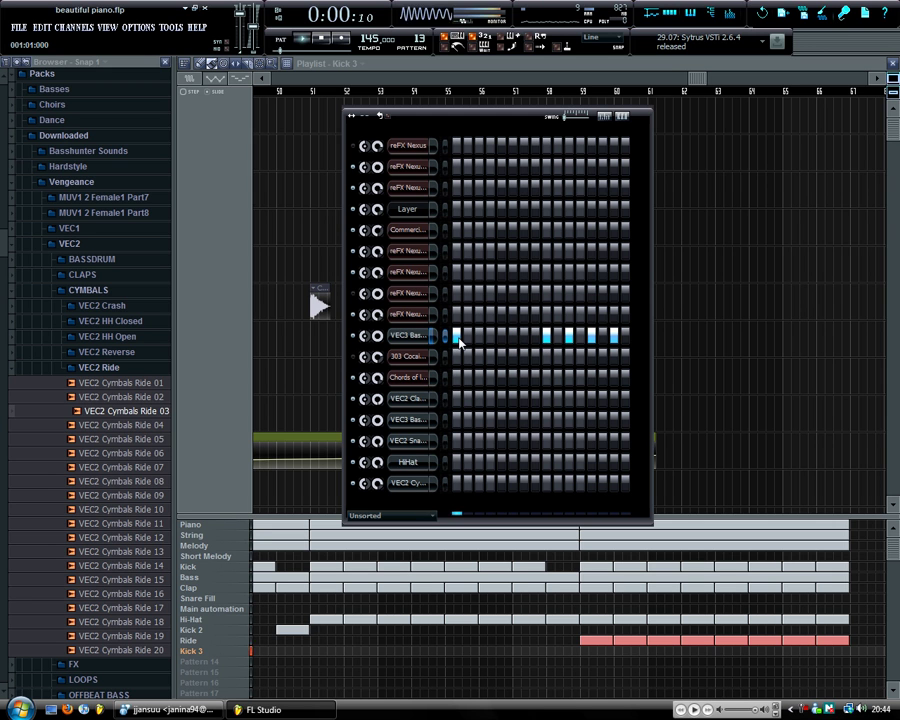
key("space")
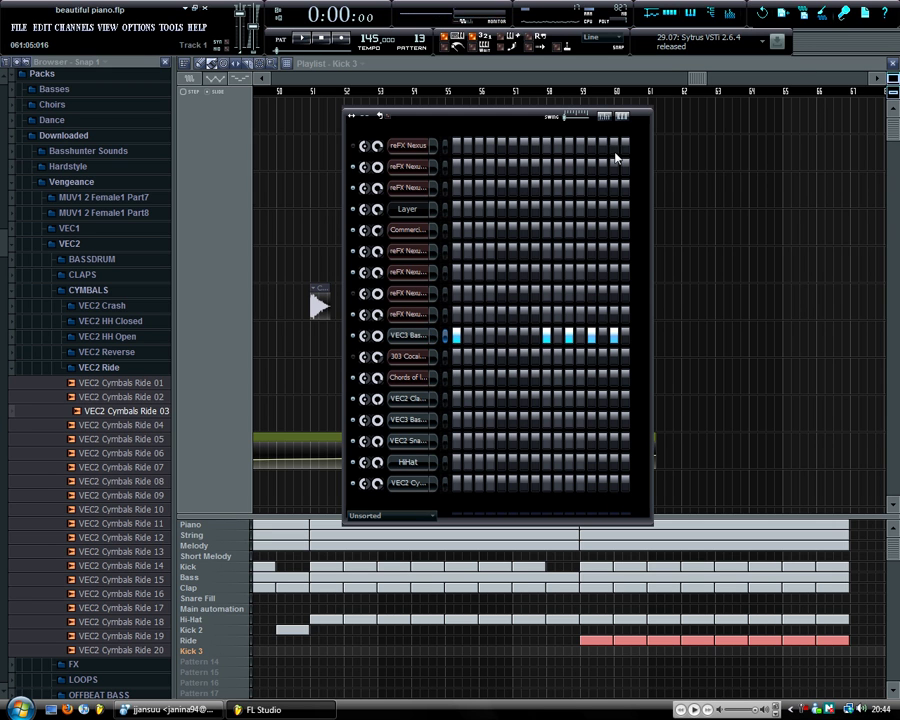
key("space")
key("space")
- Place a Kick 3 clip at bar 58 and a Cymbal Crash clip at the same bar, one track above the existing crashes
key("F6")
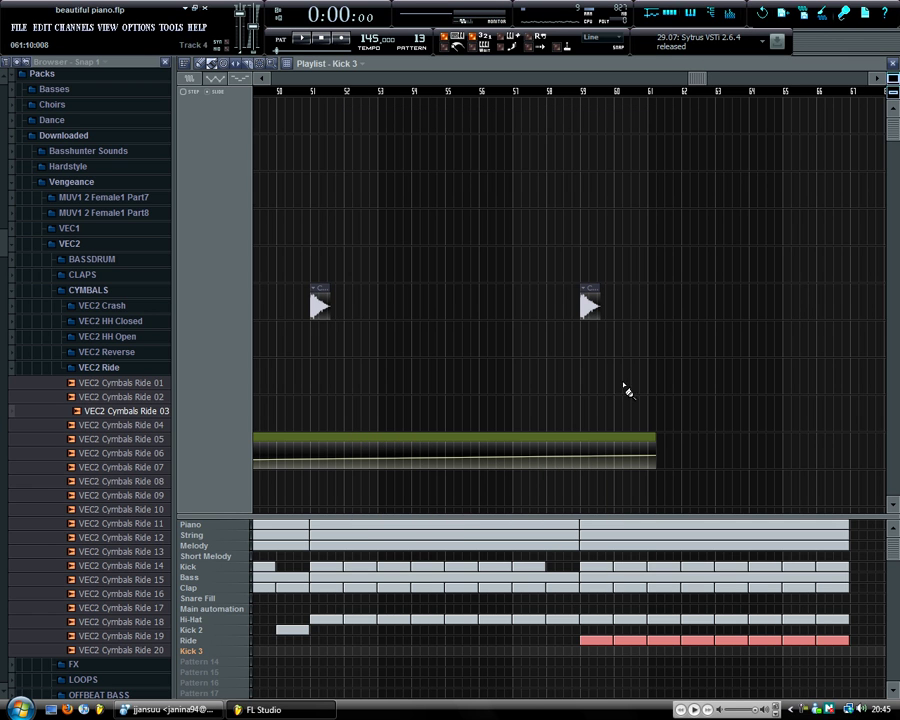
left_click(548, 651)
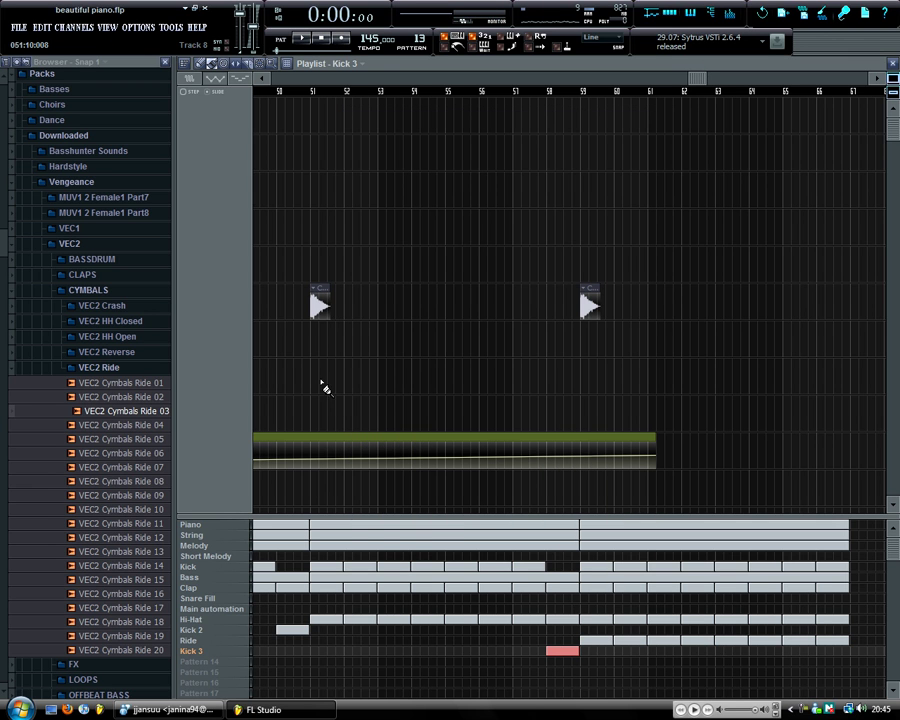
left_click(317, 317)
left_click(549, 269)
- Pick up the existing Reverse Crash clip and place a copy of it at bar 58, just above the green automation clip
left_click_drag(172, 290, 420, 392)
left_click(341, 411)
scroll(790, 412, "right", 5)
left_click(703, 416)
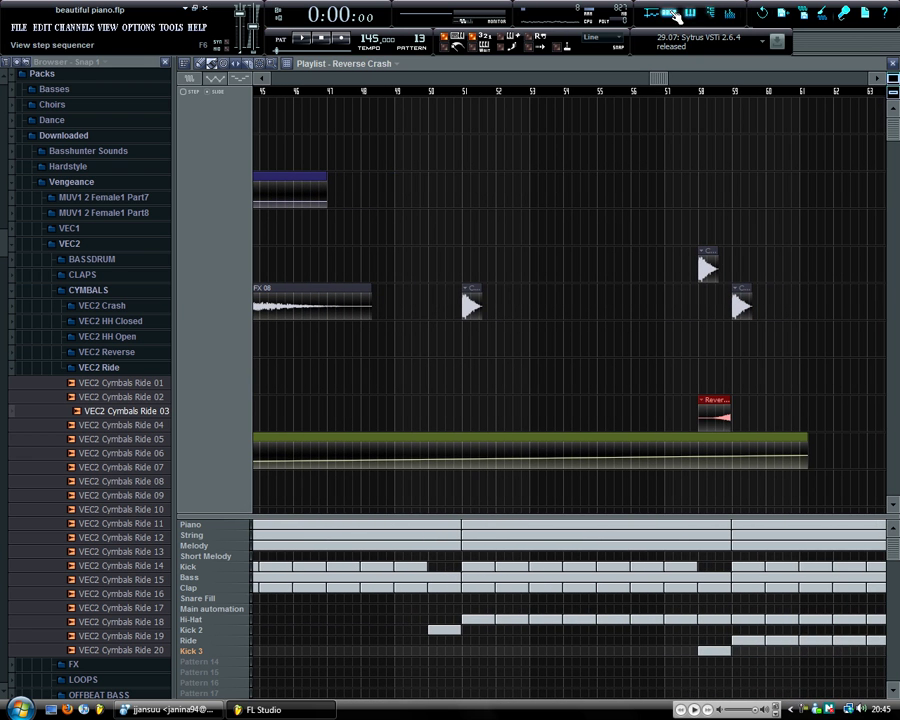
- Open the Reverse Crash audio clip's channel settings and view its miscellaneous options
left_click(676, 13)
left_click(388, 516)
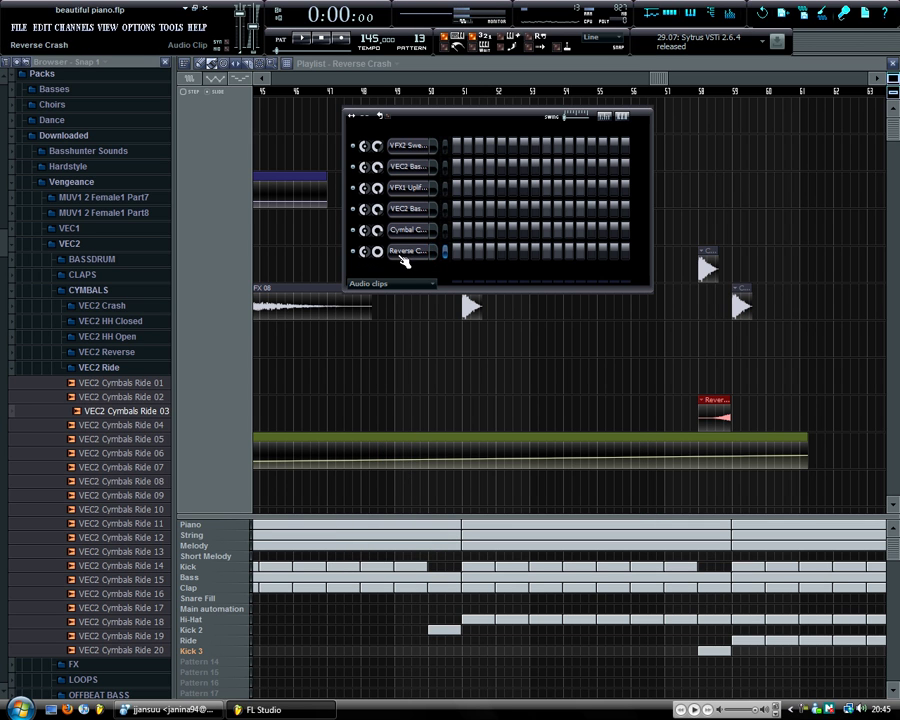
left_click(432, 252)
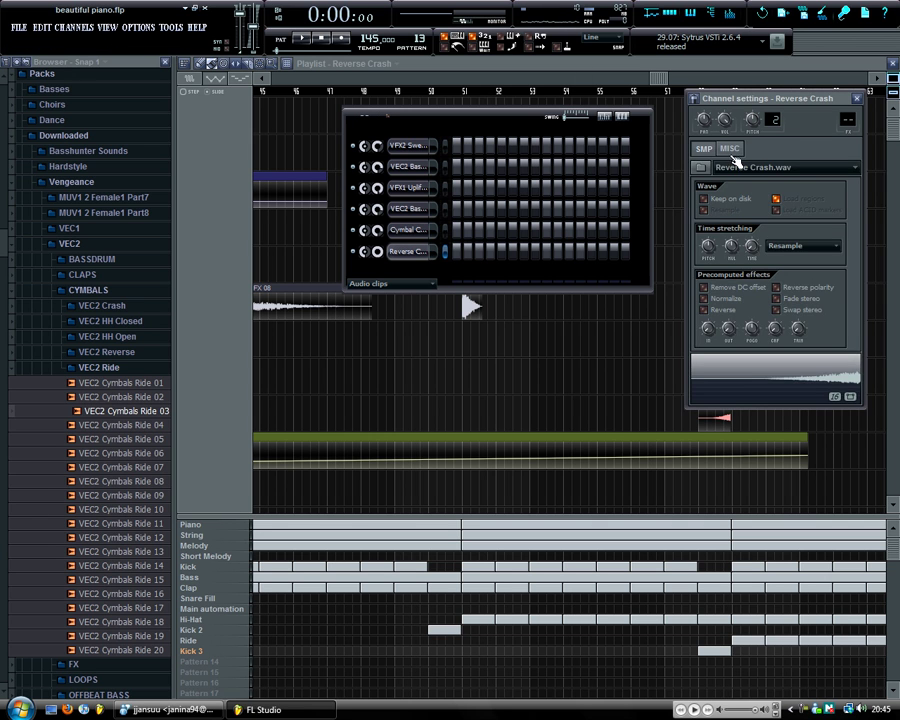
left_click(730, 148)
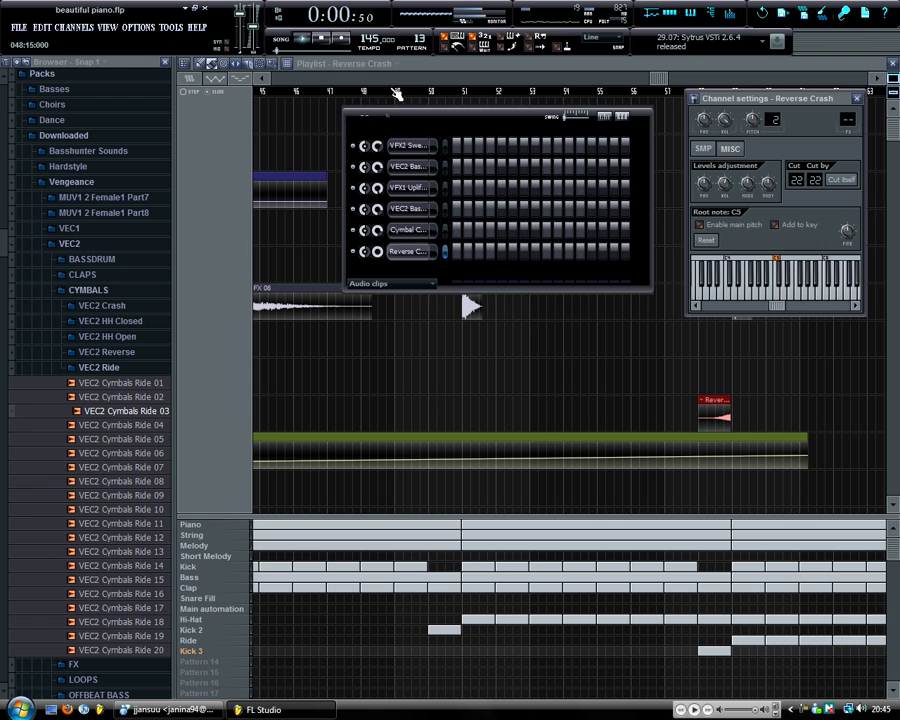
- Play the arrangement from about bar 49 and again from bar 56, and check the Ride pattern's steps
left_click(396, 94)
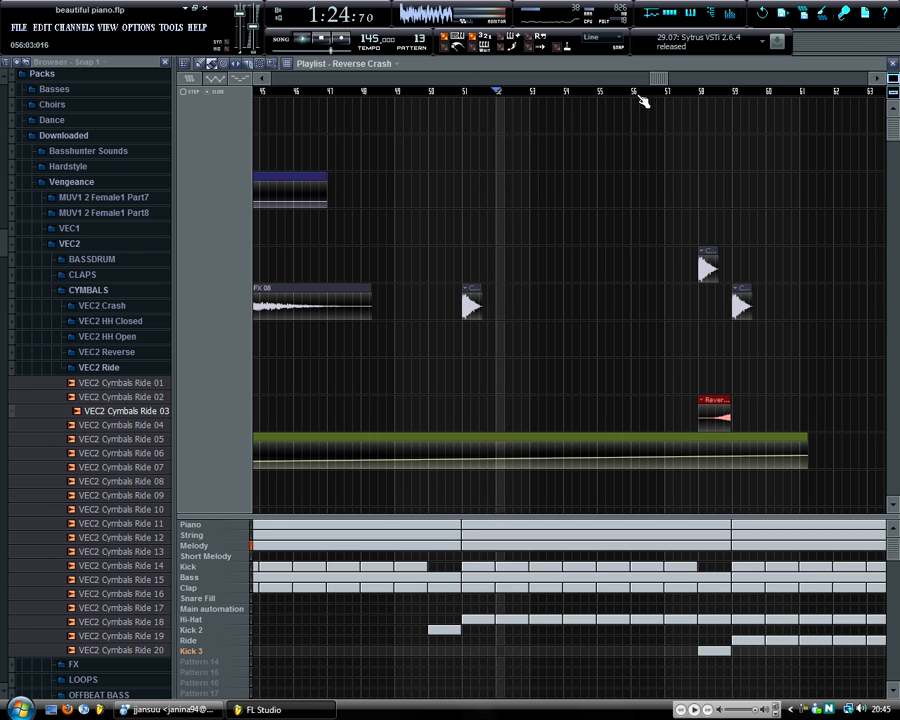
left_click(645, 91)
left_click_drag(658, 77, 714, 80)
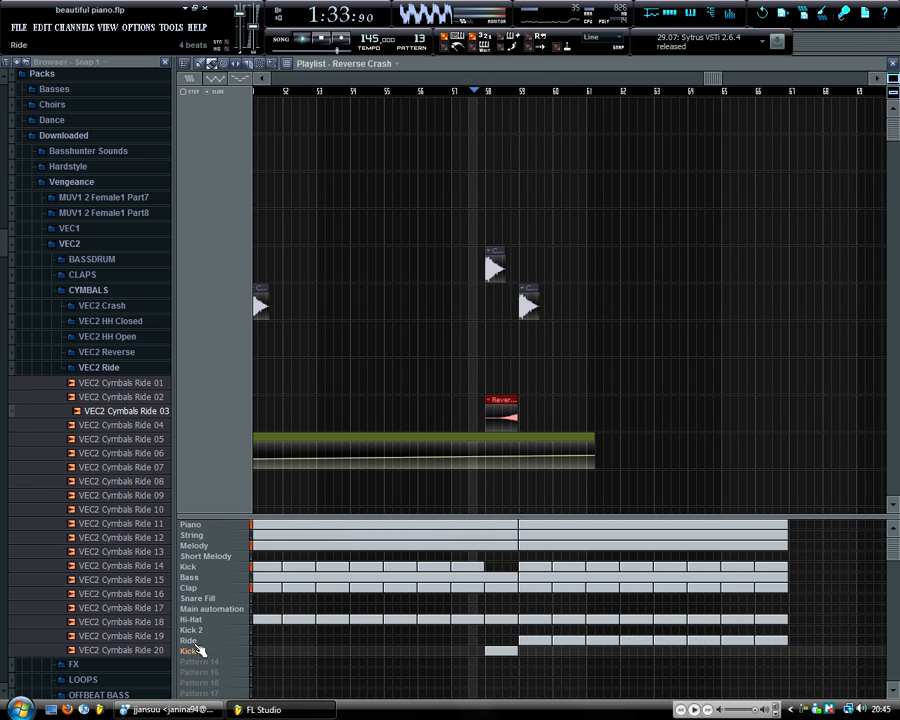
left_click(188, 640)
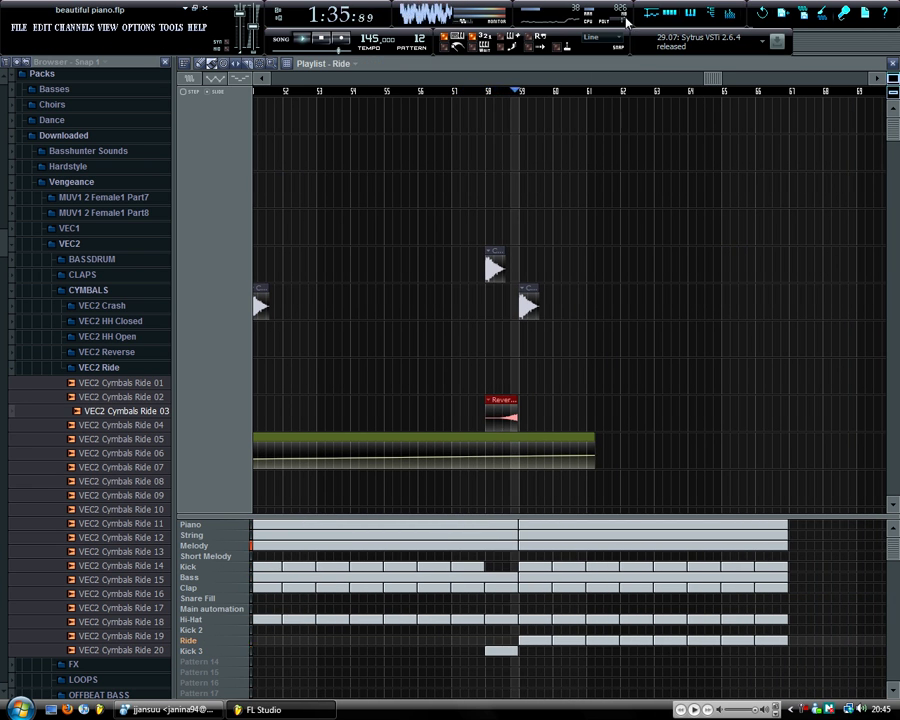
key("F6")
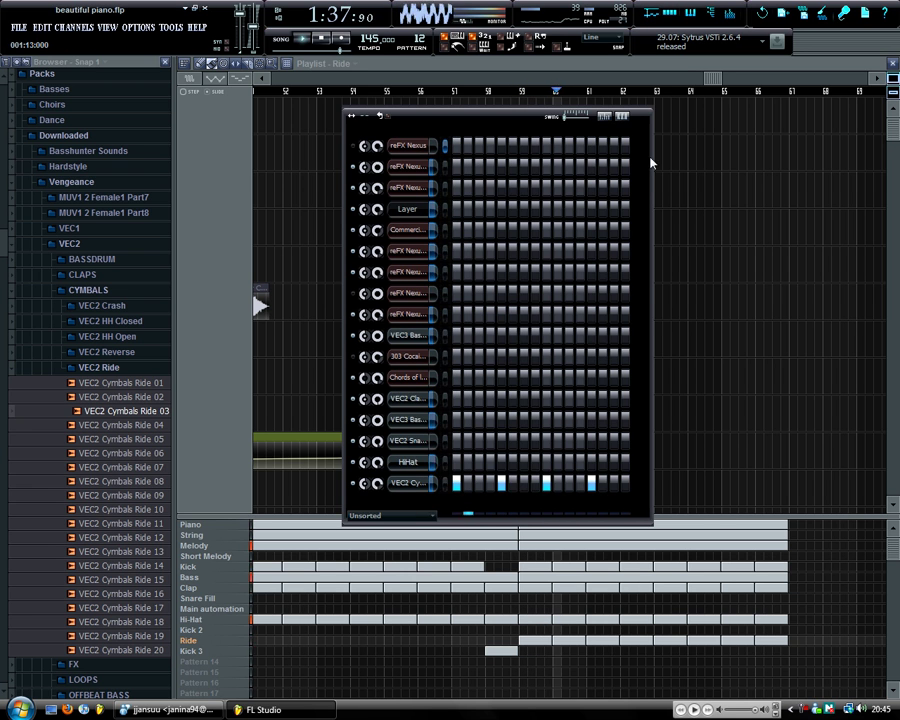
left_click(713, 67)
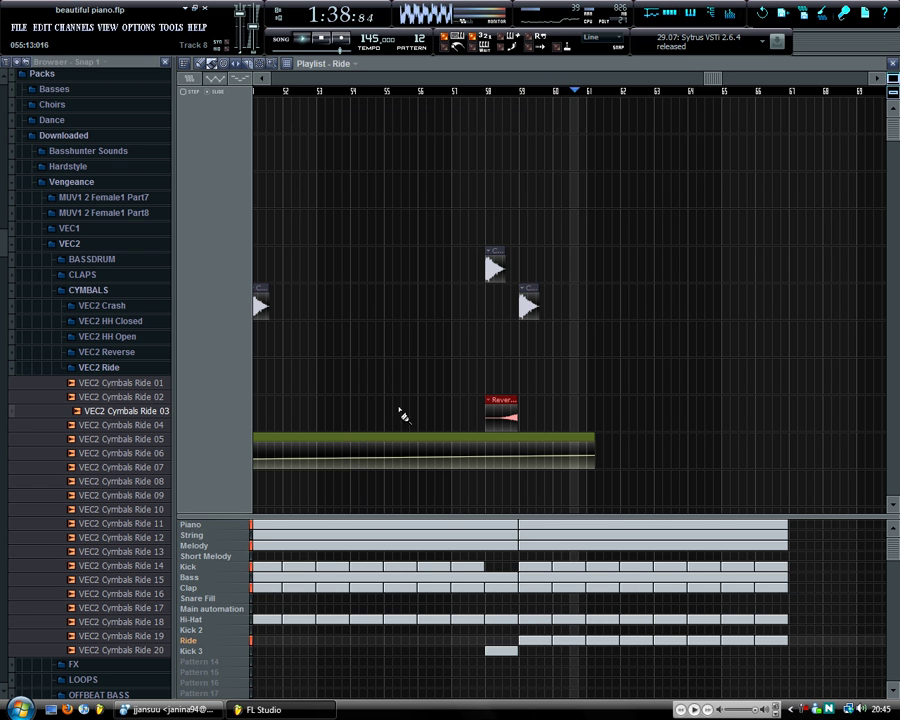
- Review the Reverse Crash channel settings in the audio clips group again and close them
left_click(670, 13)
left_click(400, 517)
left_click(386, 542)
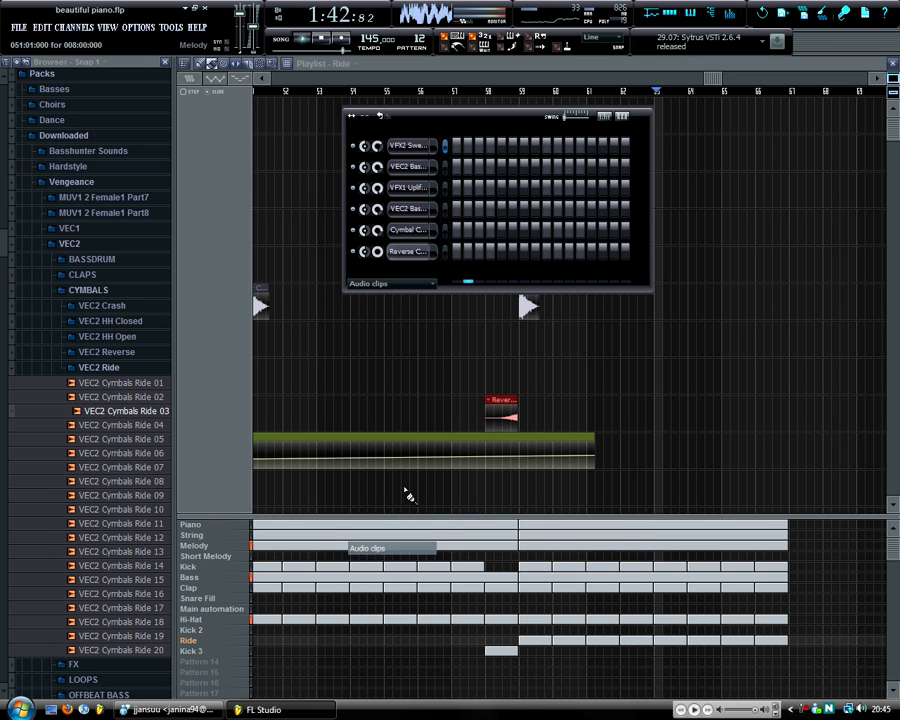
left_click(428, 251)
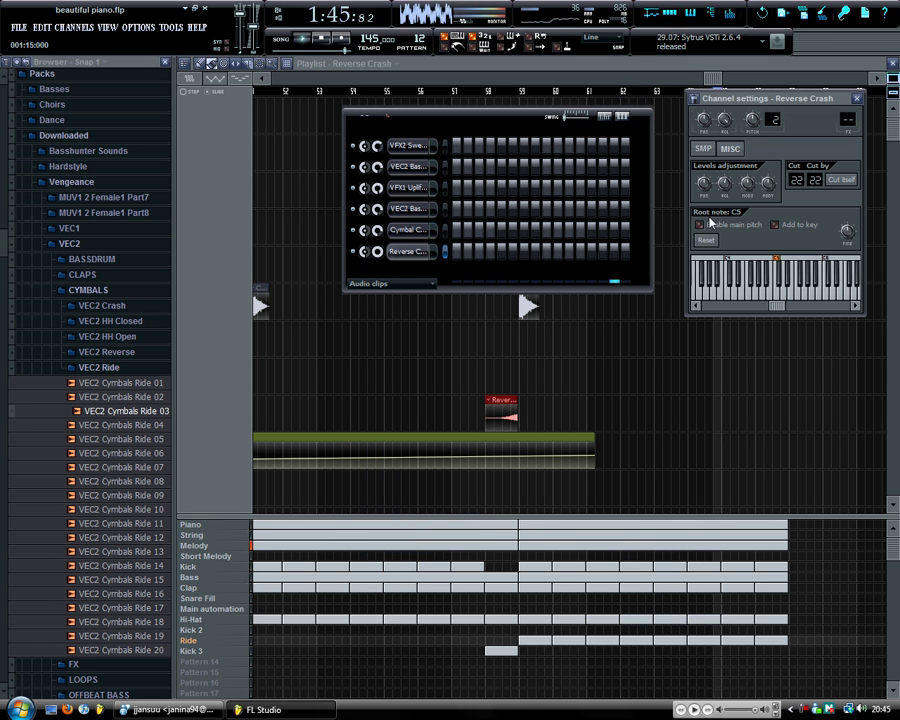
left_click(856, 98)
- Play the arrangement again from bar 58 to hear the transition into the Ride section
left_click(469, 45)
left_click(492, 94)
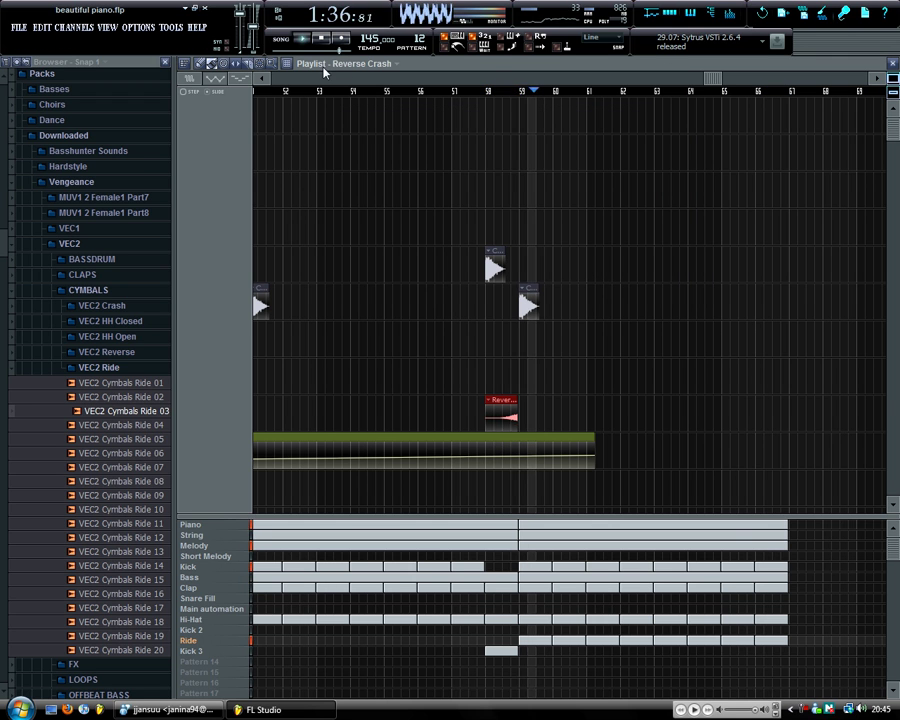
mouse_move(717, 80)
left_mouse_down()
mouse_move(689, 81)
mouse_move(702, 89)
left_mouse_up()
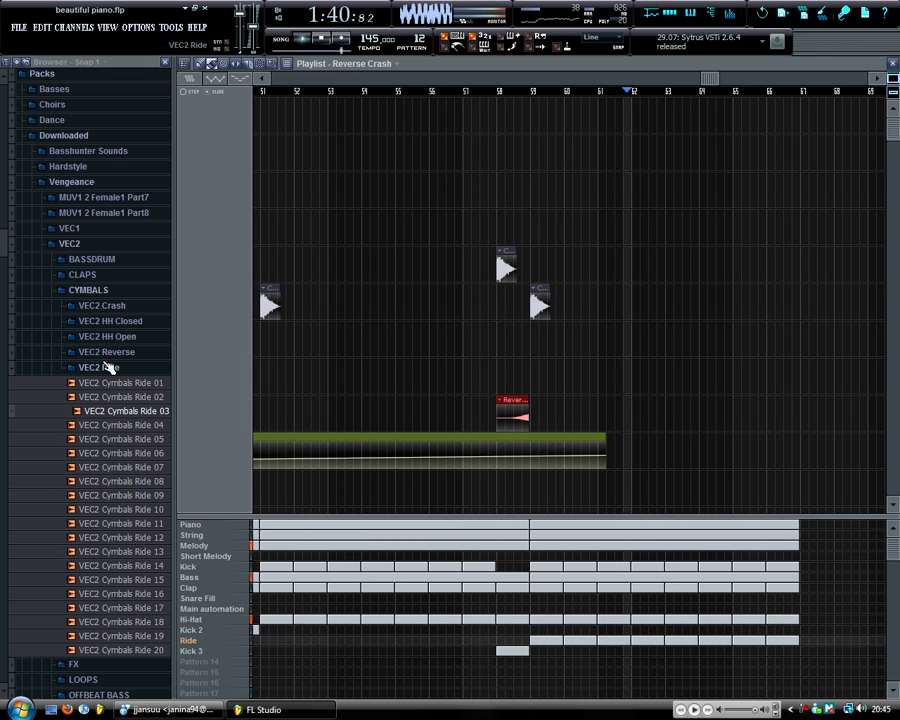
- Collapse the browser's VEC2 Ride, CYMBALS and VEC2 folders
left_click(107, 367)
left_click(112, 289)
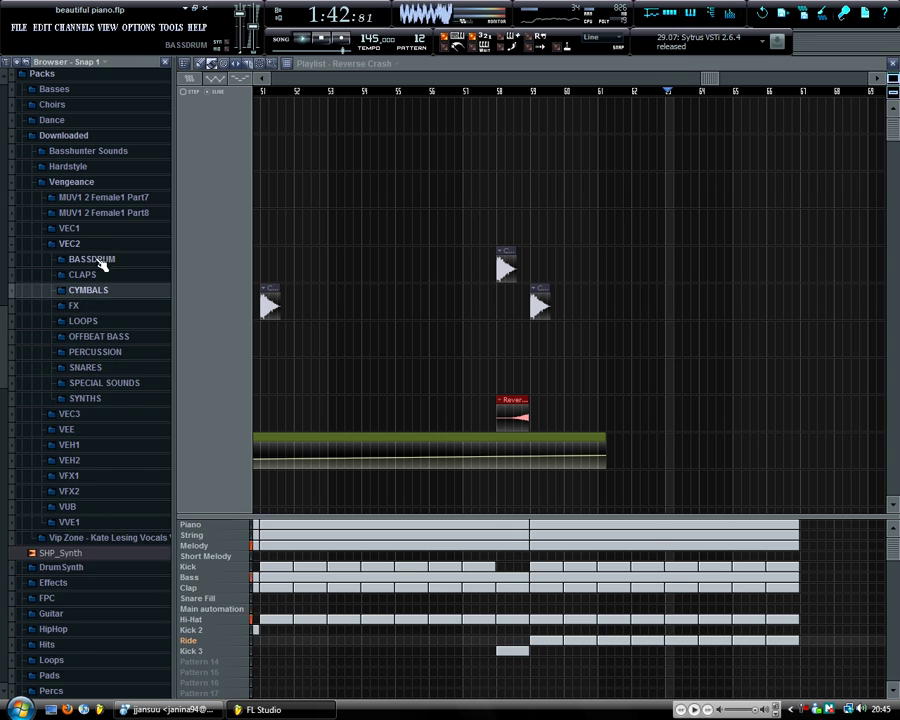
left_click(69, 243)
- Select the Piano pattern for playback in pattern mode and show its channels
left_click(191, 524)
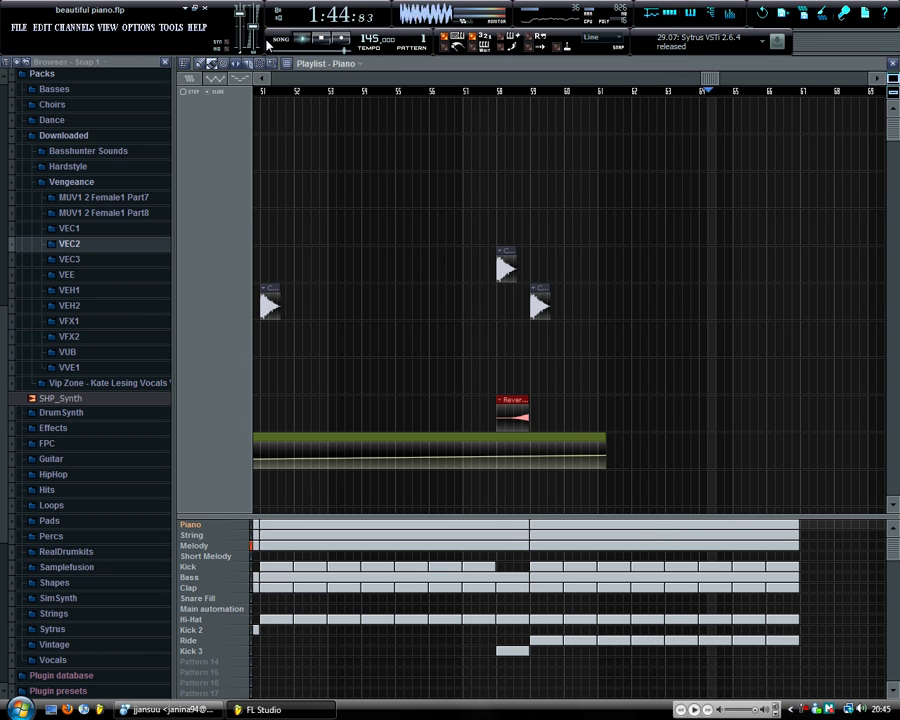
left_click(284, 41)
left_click(677, 17)
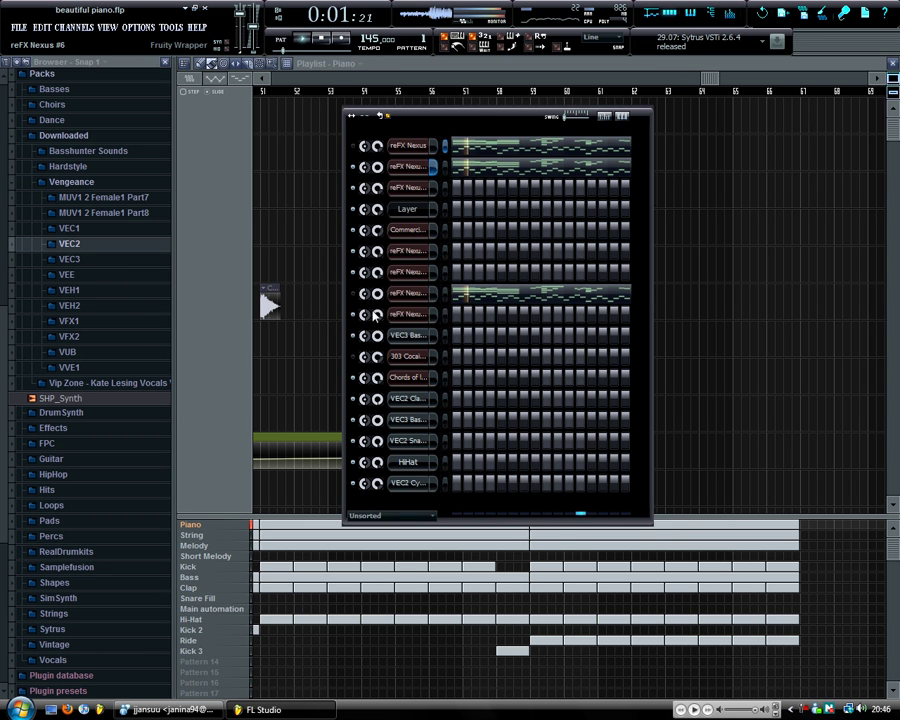